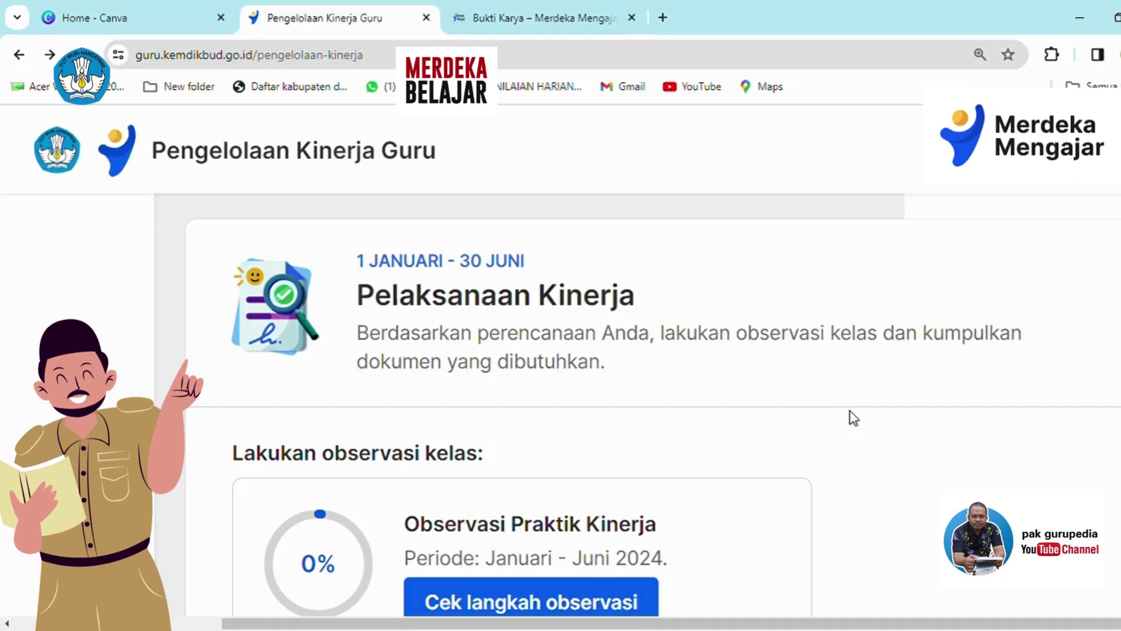
# Step: Review the Pelaksanaan Kinerja page's sections for class observation, document submission and other documents
pyautogui.scroll(-1, 852, 417)
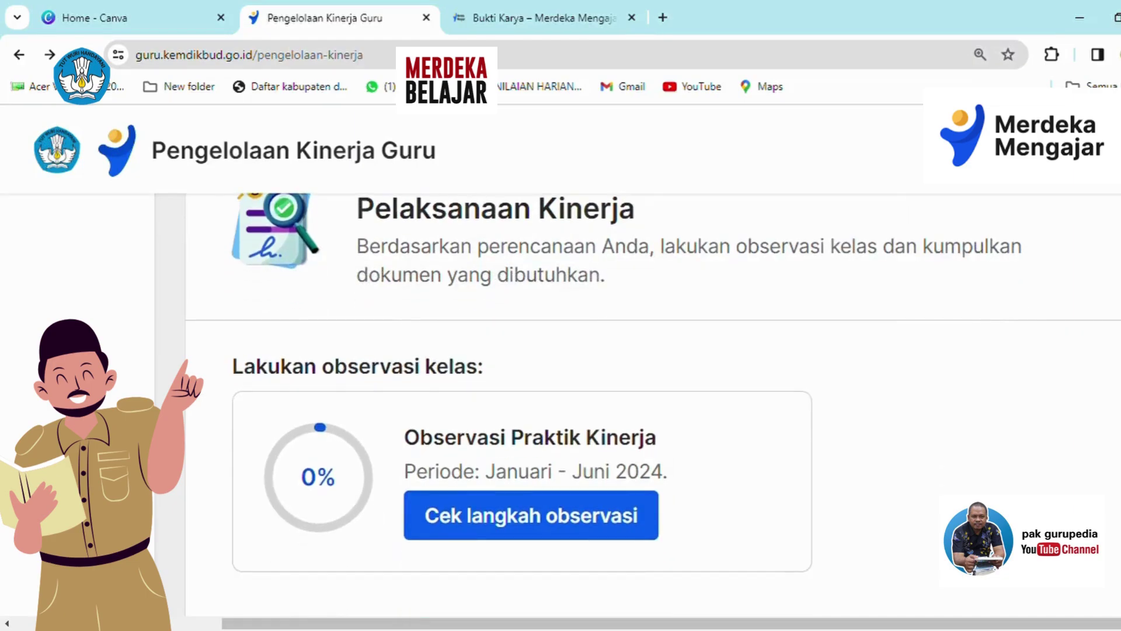
pyautogui.scroll(-3, 659, 405)
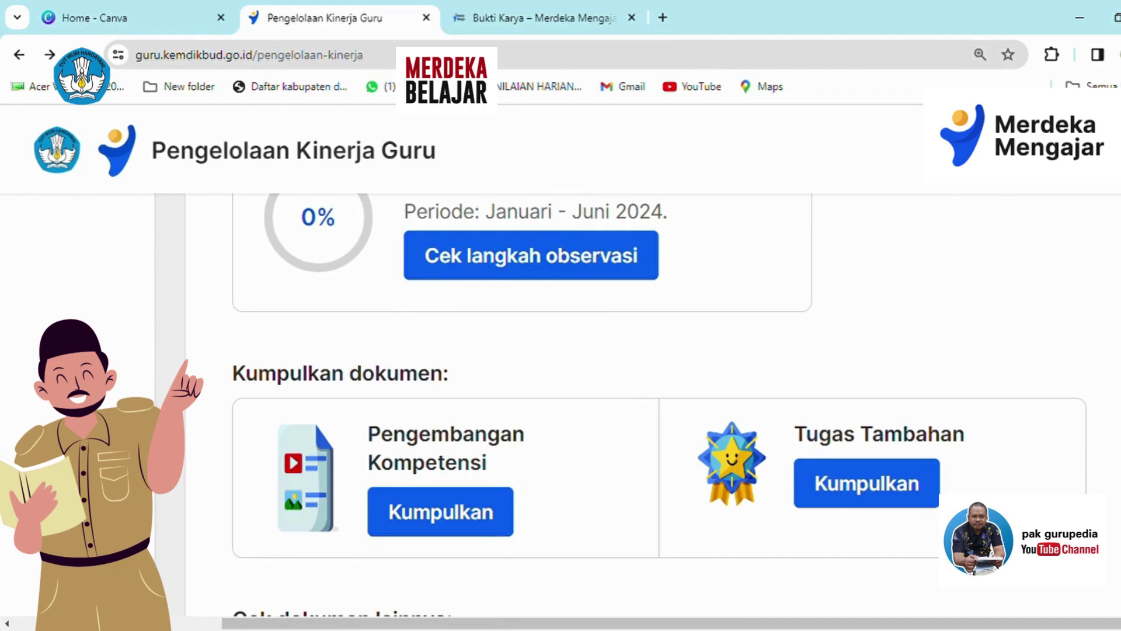
pyautogui.scroll(4, 292, 484)
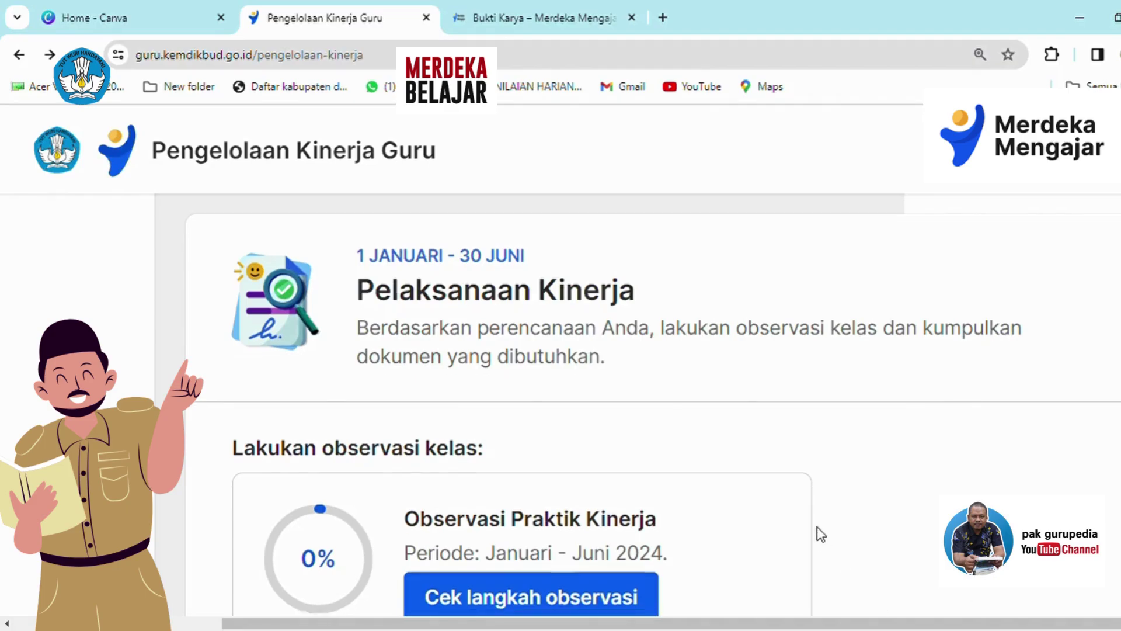
pyautogui.scroll(-4, 817, 533)
pyautogui.scroll(-3, 825, 534)
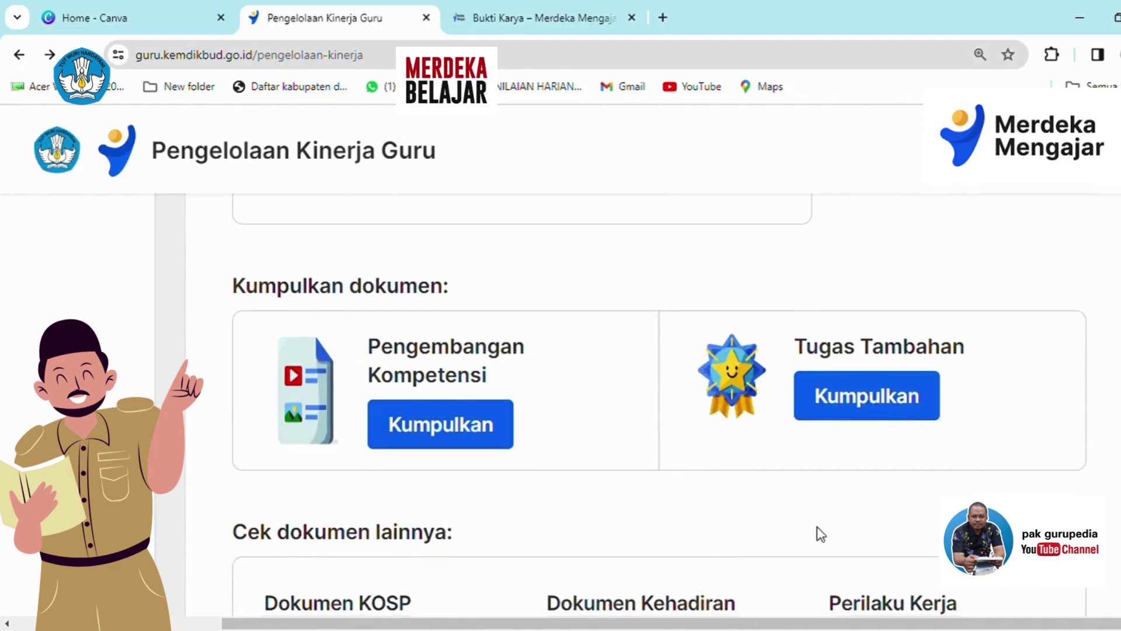
pyautogui.scroll(-2, 823, 533)
pyautogui.scroll(-3, 820, 533)
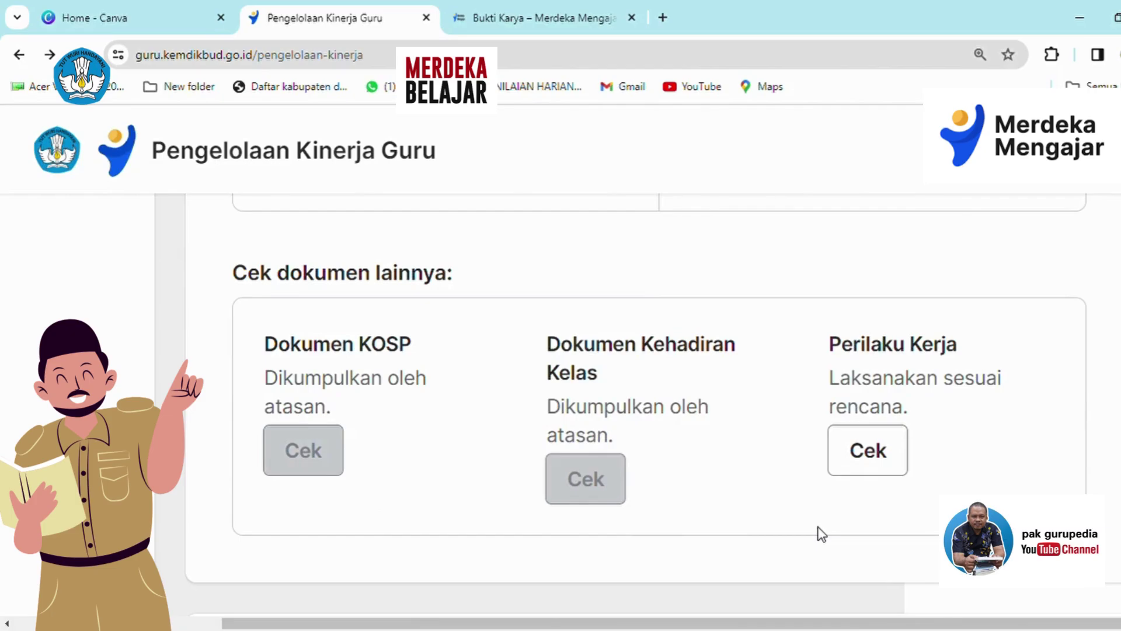
pyautogui.scroll(3, 812, 516)
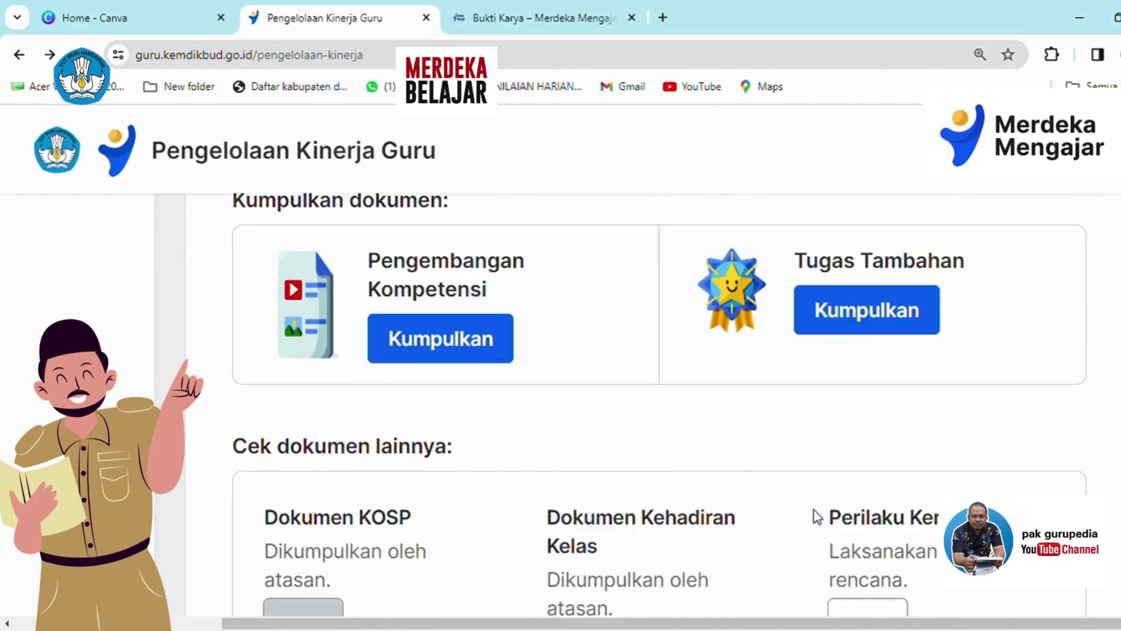
pyautogui.scroll(-3, 816, 516)
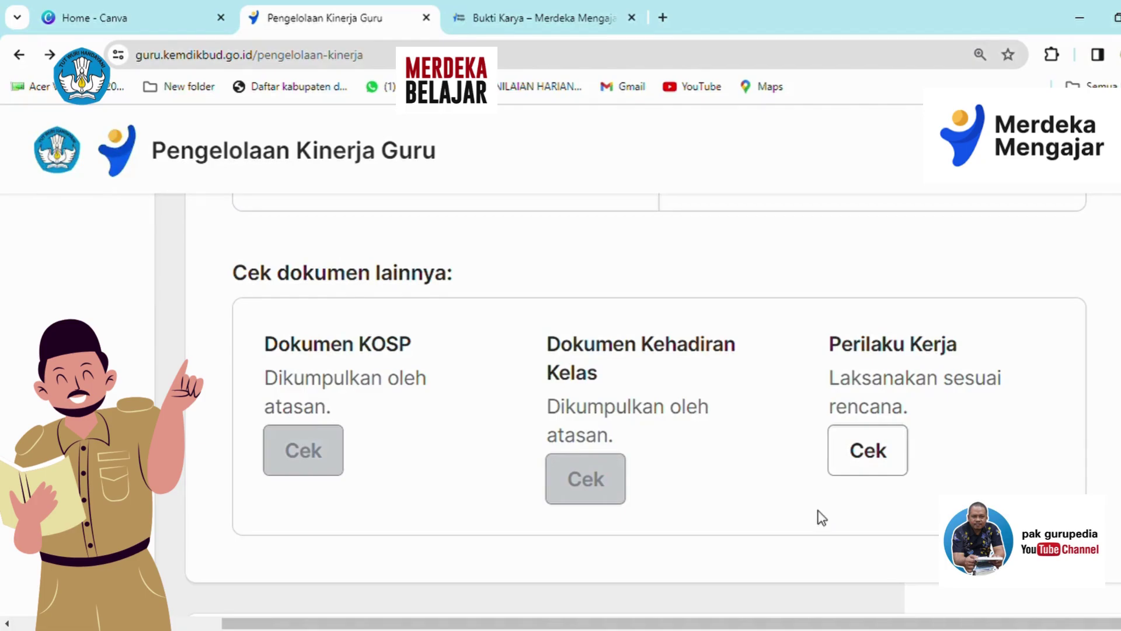
# Step: Open the Perilaku Kerja check and review the indicators and manifestations of each agreed behaviour, from Berorientasi Pelayanan to Kolaboratif
pyautogui.click(891, 461)
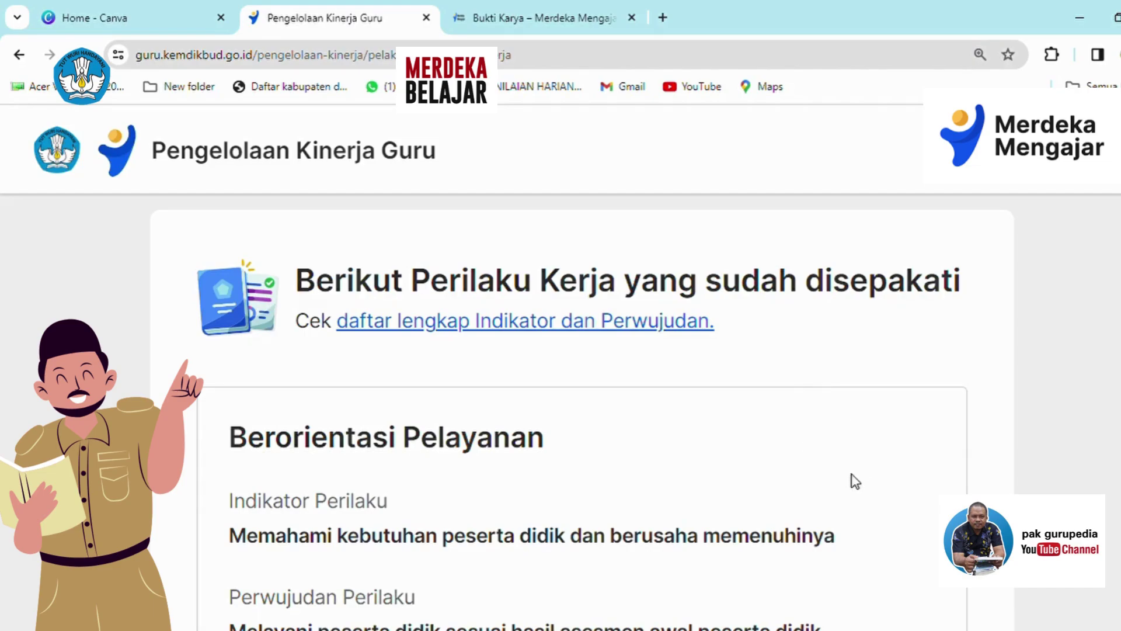
pyautogui.scroll(-3, 854, 480)
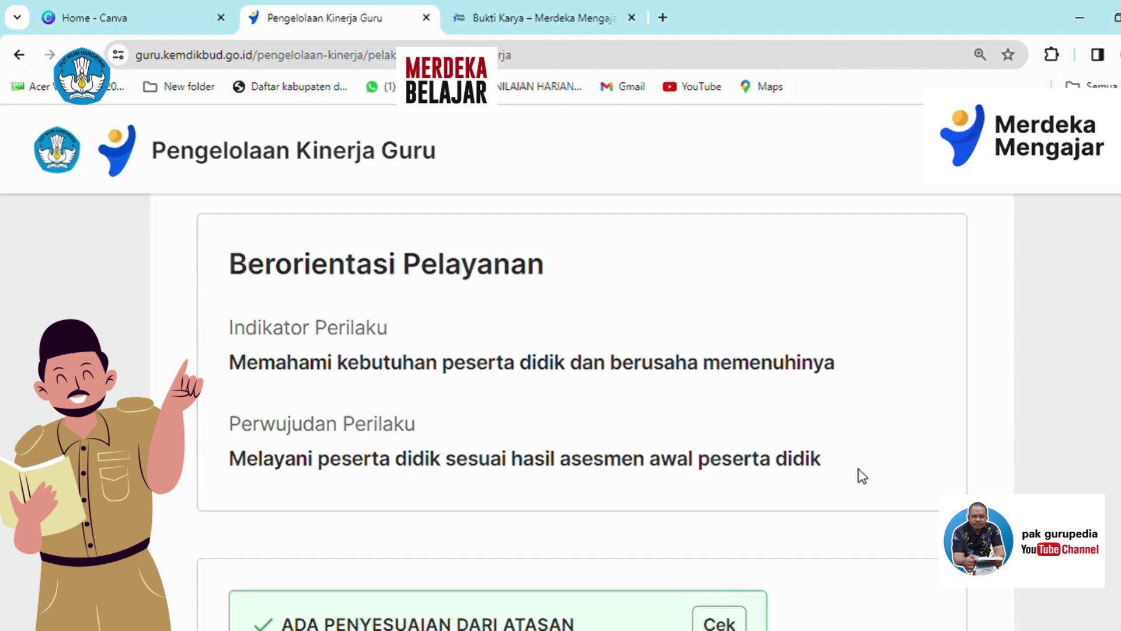
pyautogui.scroll(-4, 883, 474)
pyautogui.scroll(-1, 888, 476)
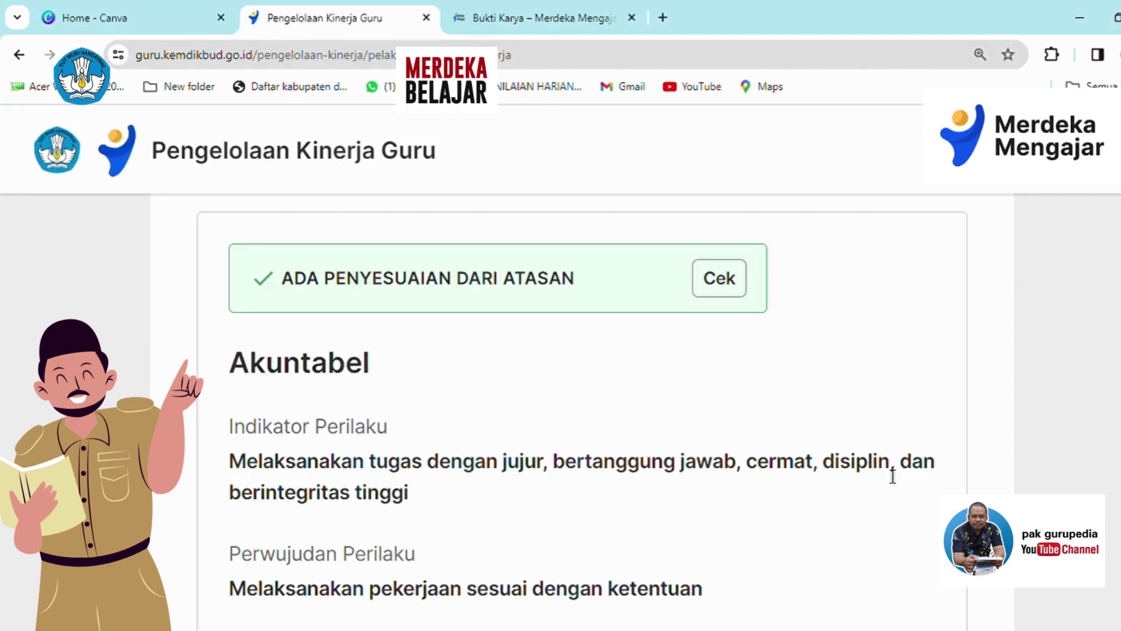
pyautogui.scroll(-6, 806, 420)
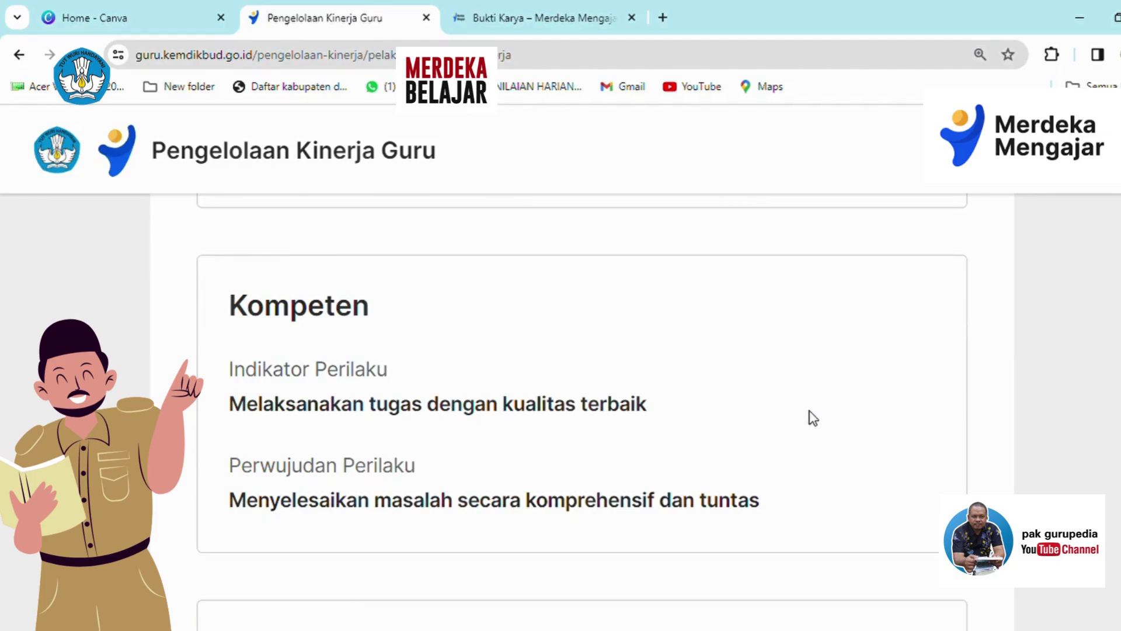
pyautogui.scroll(-5, 815, 419)
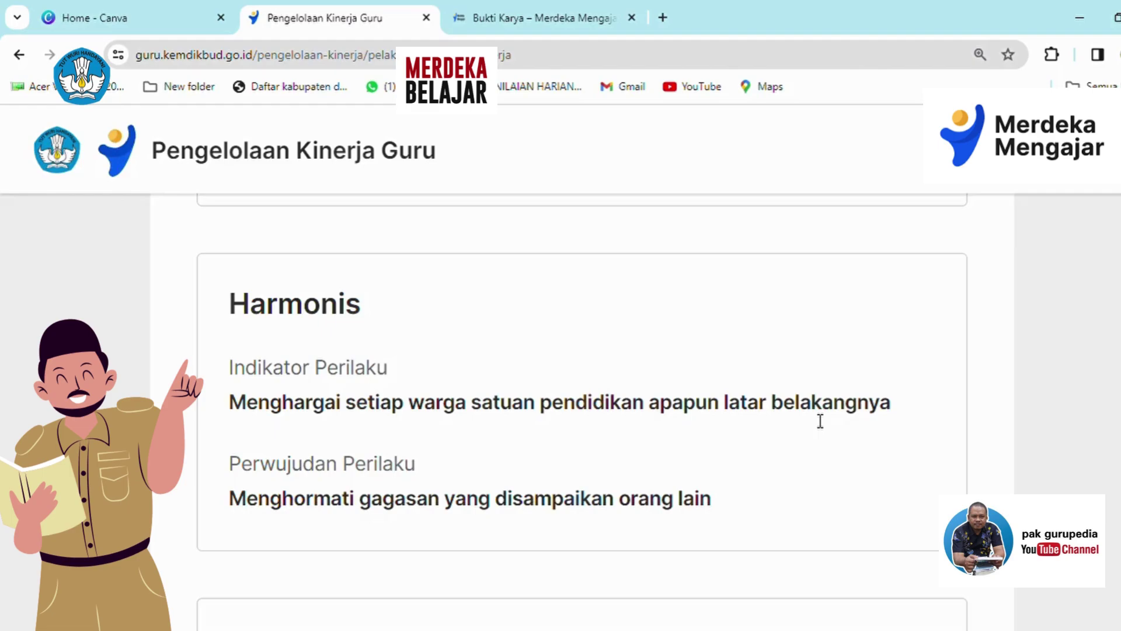
pyautogui.scroll(-5, 826, 458)
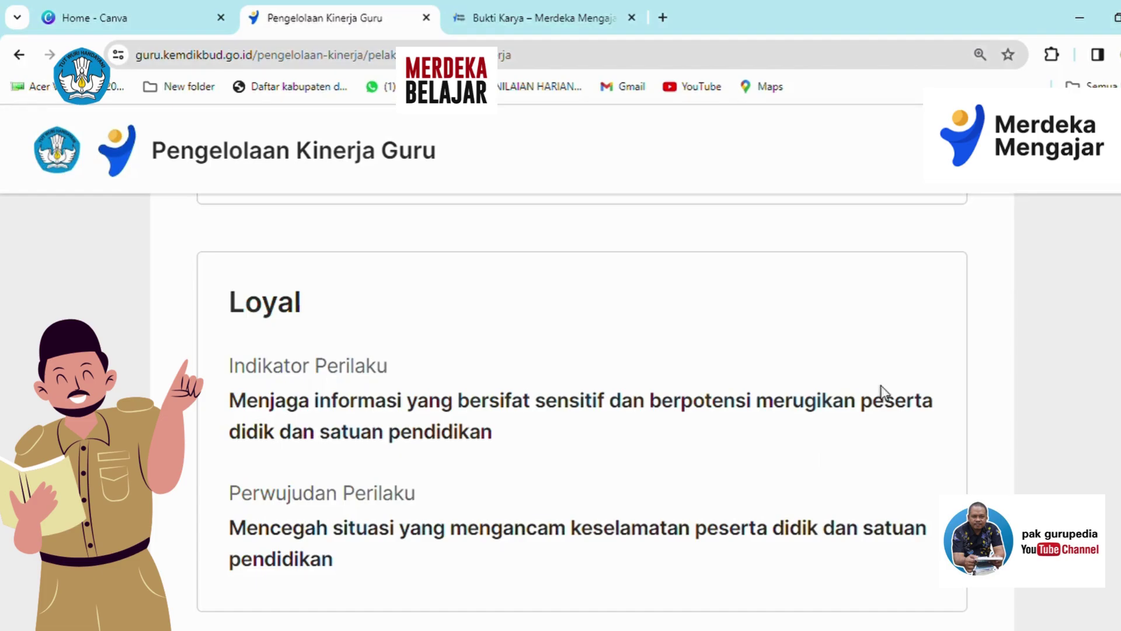
pyautogui.scroll(-6, 878, 523)
pyautogui.scroll(-2, 694, 524)
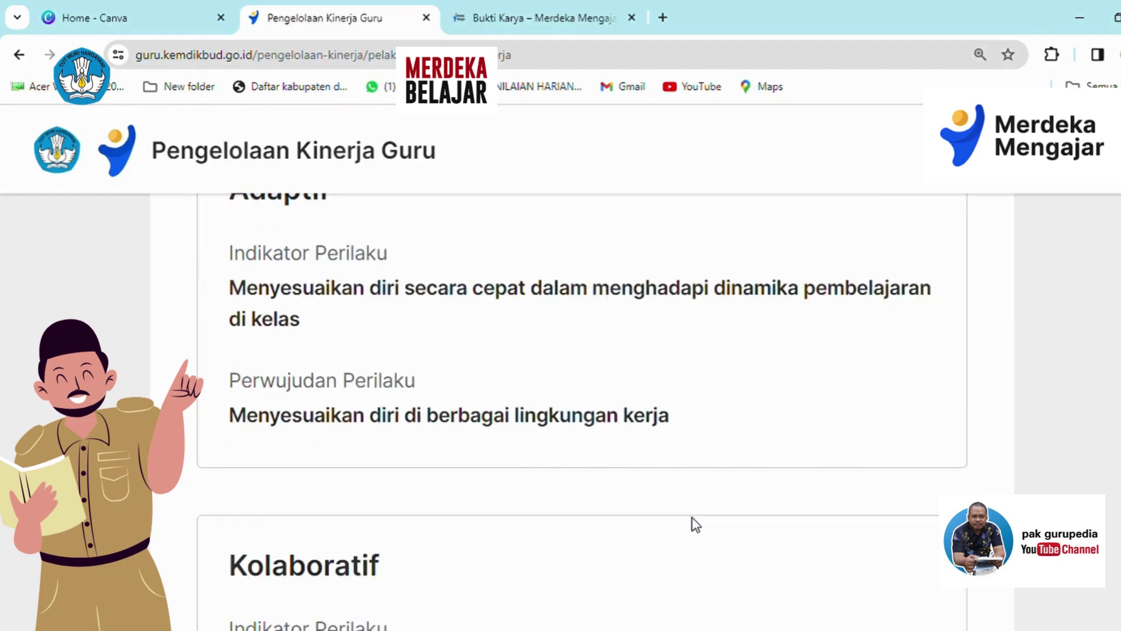
pyautogui.scroll(2, 695, 524)
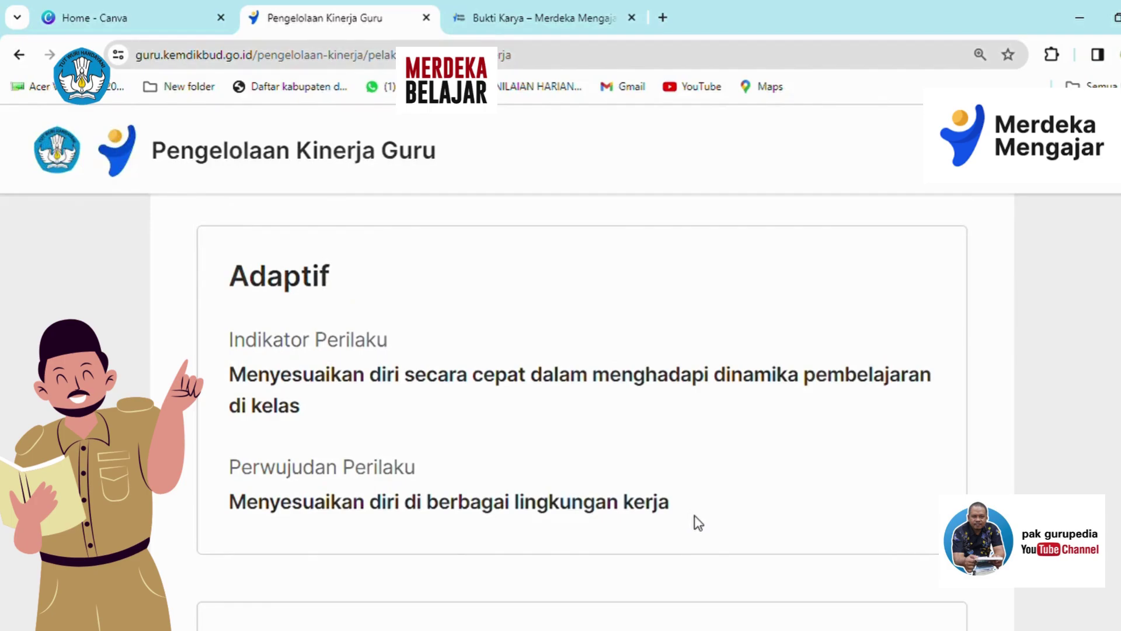
pyautogui.scroll(-7, 698, 523)
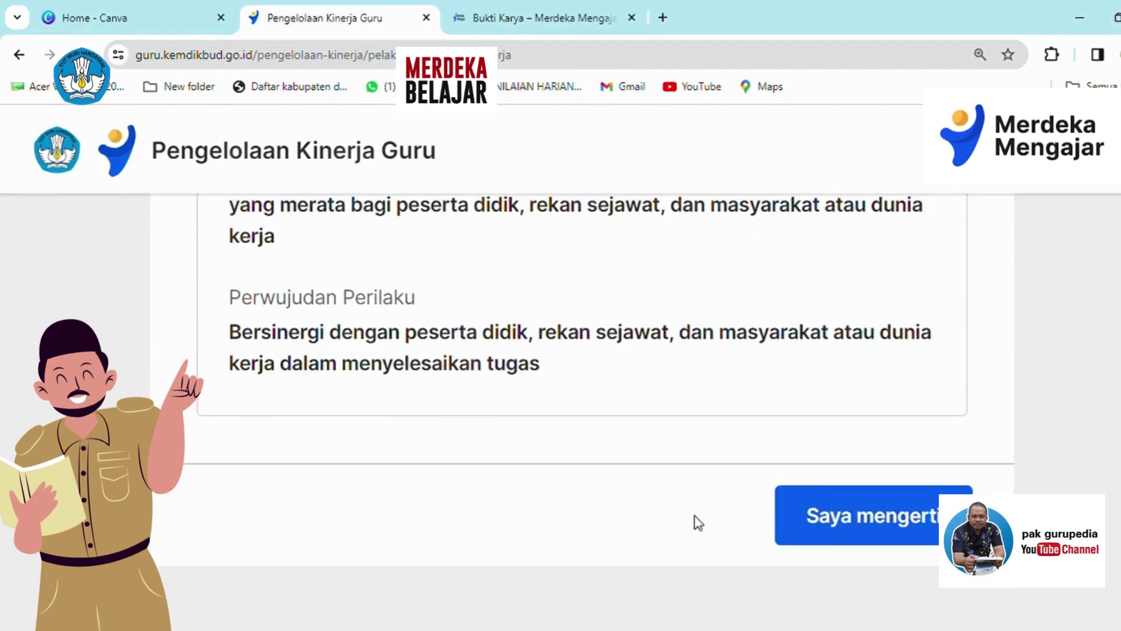
# Step: Open the supervisor's adjustment details for the Akuntabel behaviour
pyautogui.scroll(10, 699, 523)
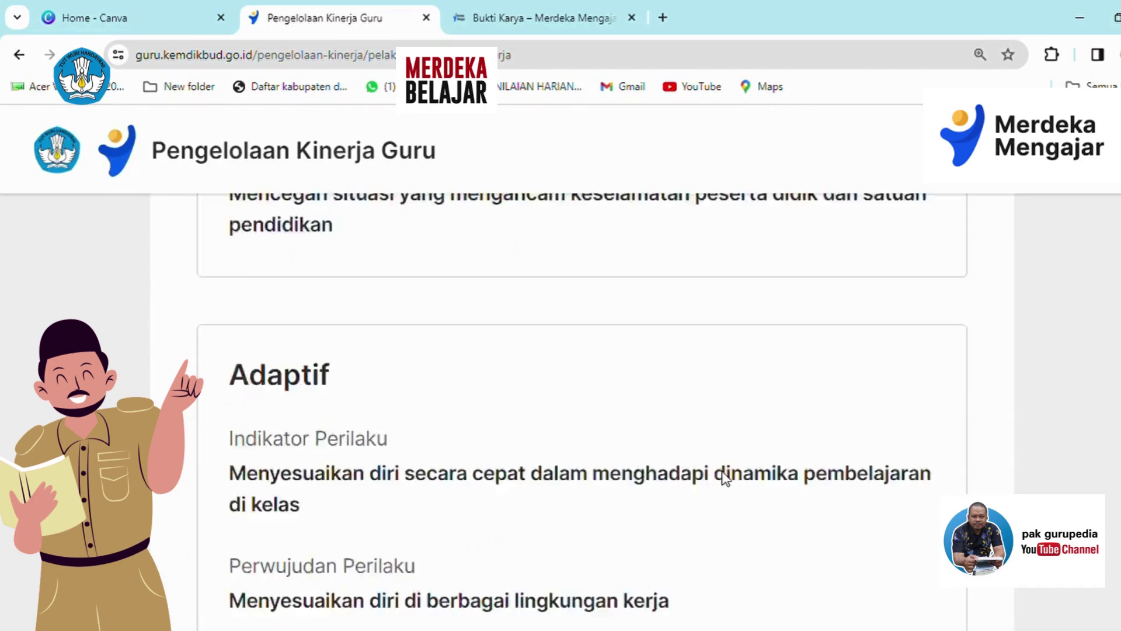
pyautogui.scroll(10, 722, 472)
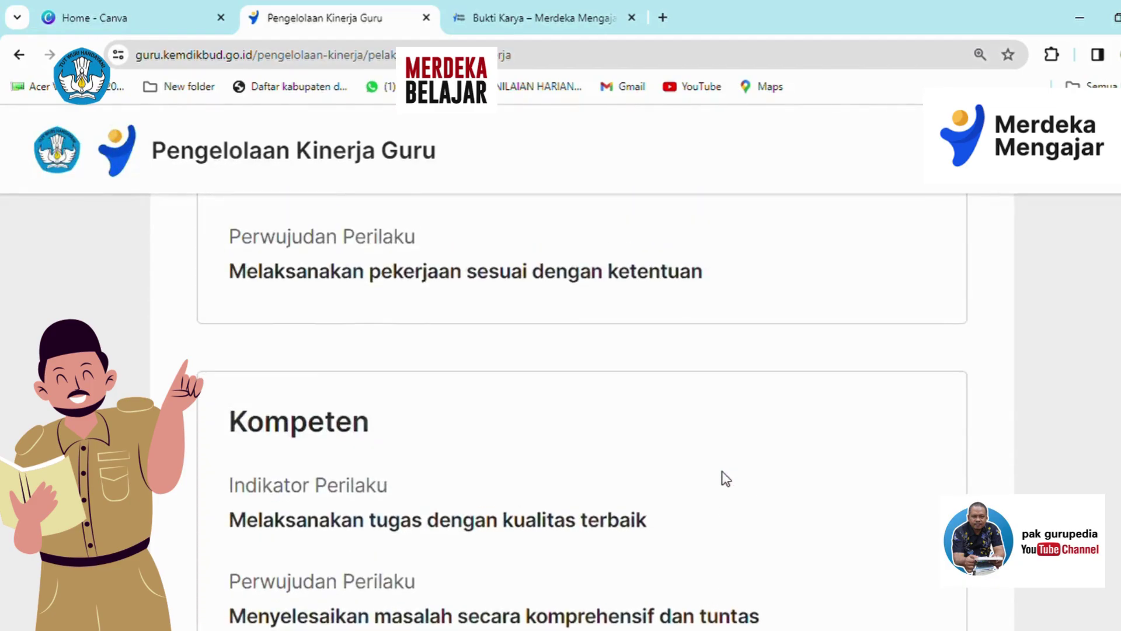
pyautogui.scroll(5, 721, 471)
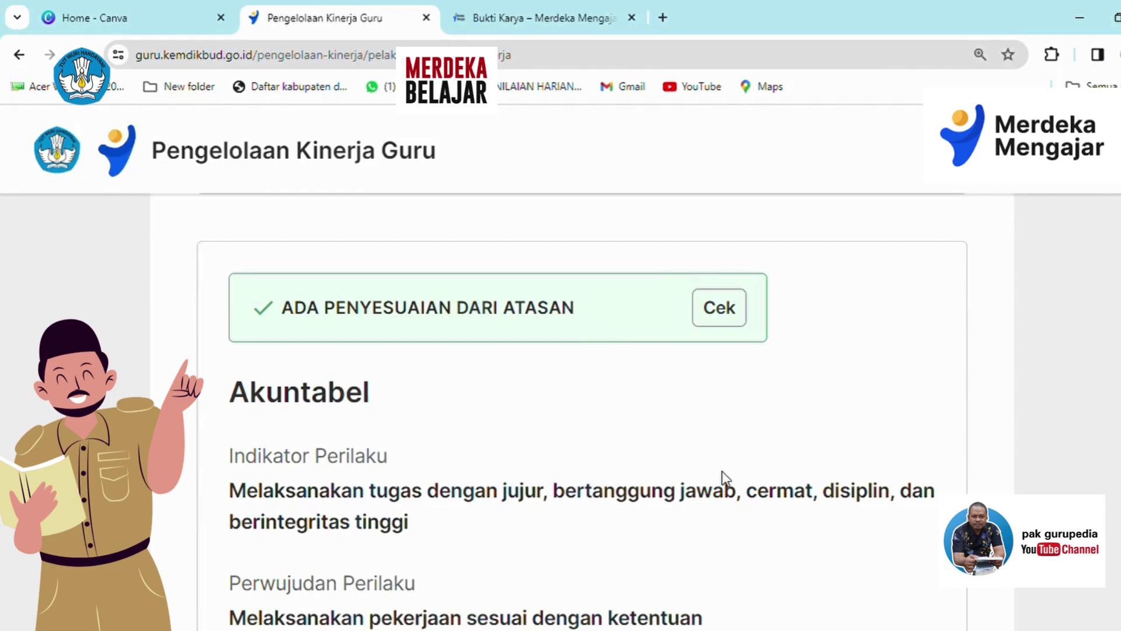
pyautogui.click(723, 311)
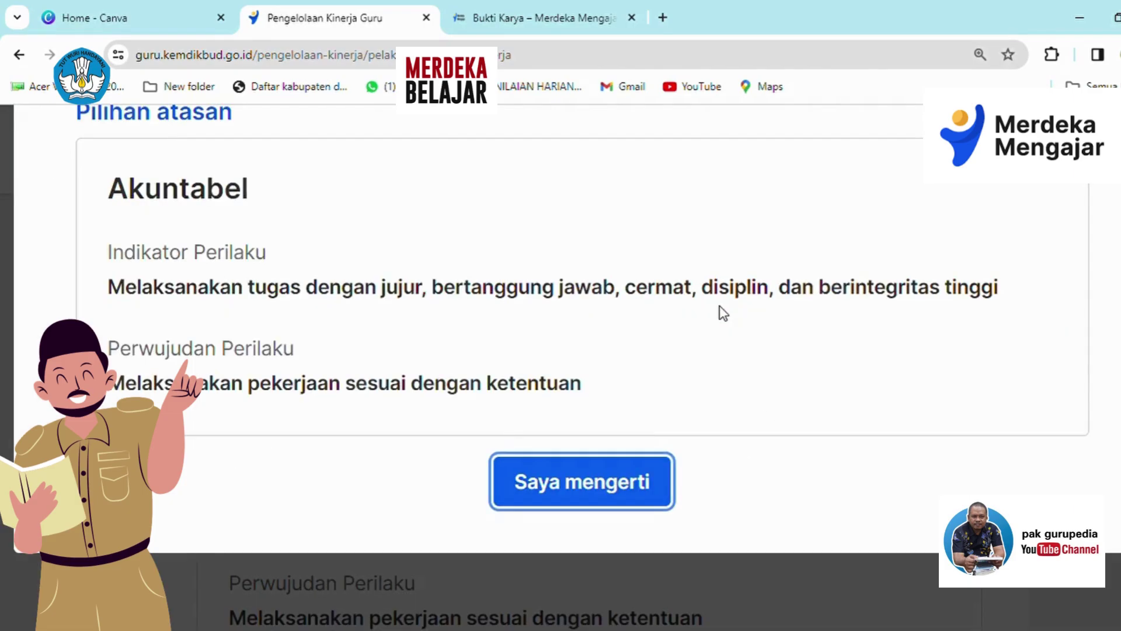
pyautogui.scroll(3, 686, 460)
pyautogui.scroll(5, 693, 459)
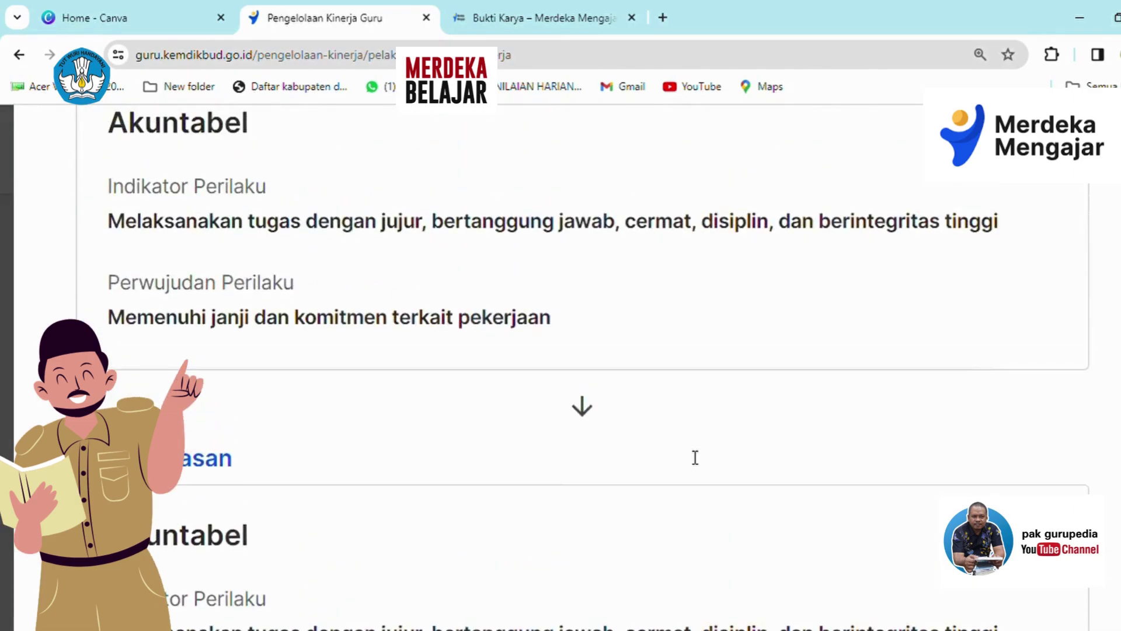
# Step: Compare the Rencana guru and Pilihan atasan entries for Akuntabel, and acknowledge the adjustment to close the comparison
pyautogui.scroll(-6, 689, 456)
pyautogui.scroll(-1, 689, 456)
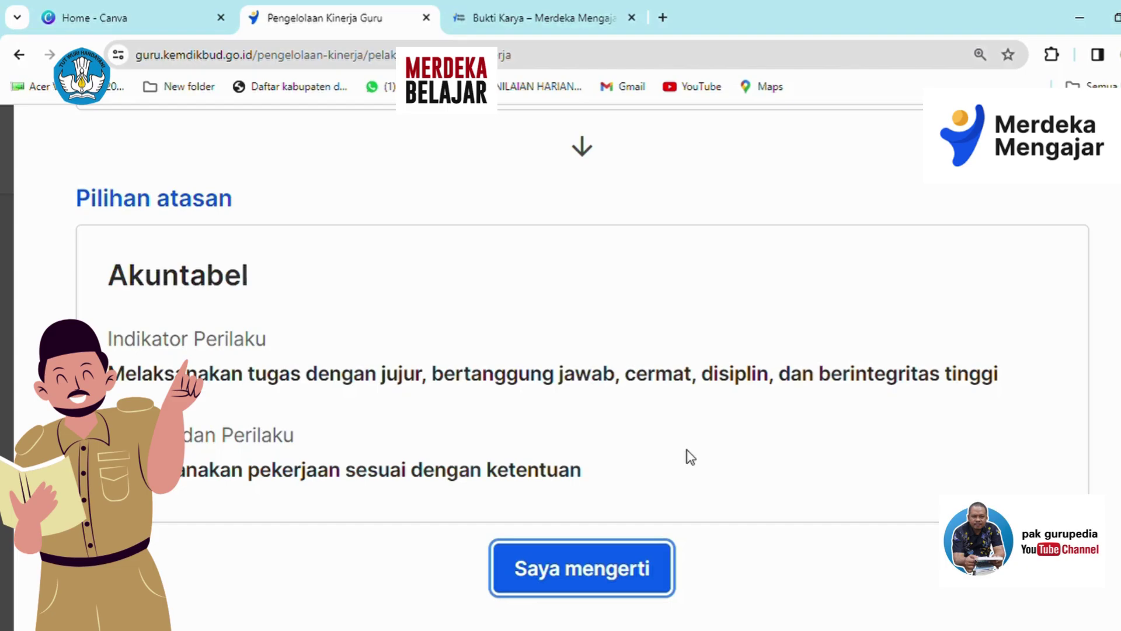
pyautogui.scroll(10, 691, 457)
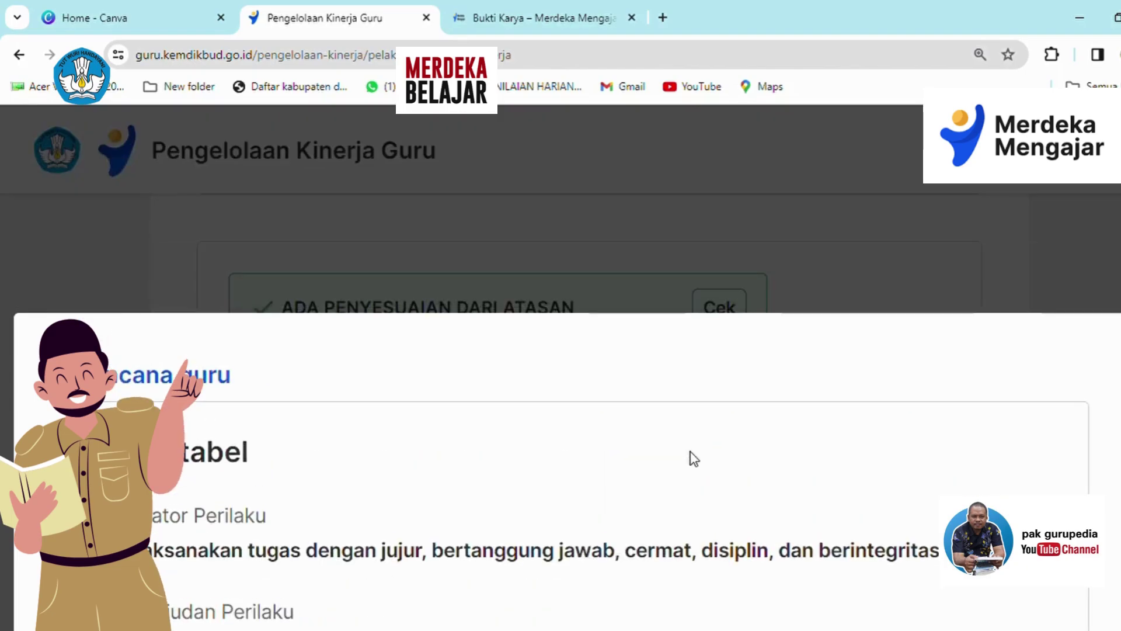
pyautogui.scroll(-3, 691, 456)
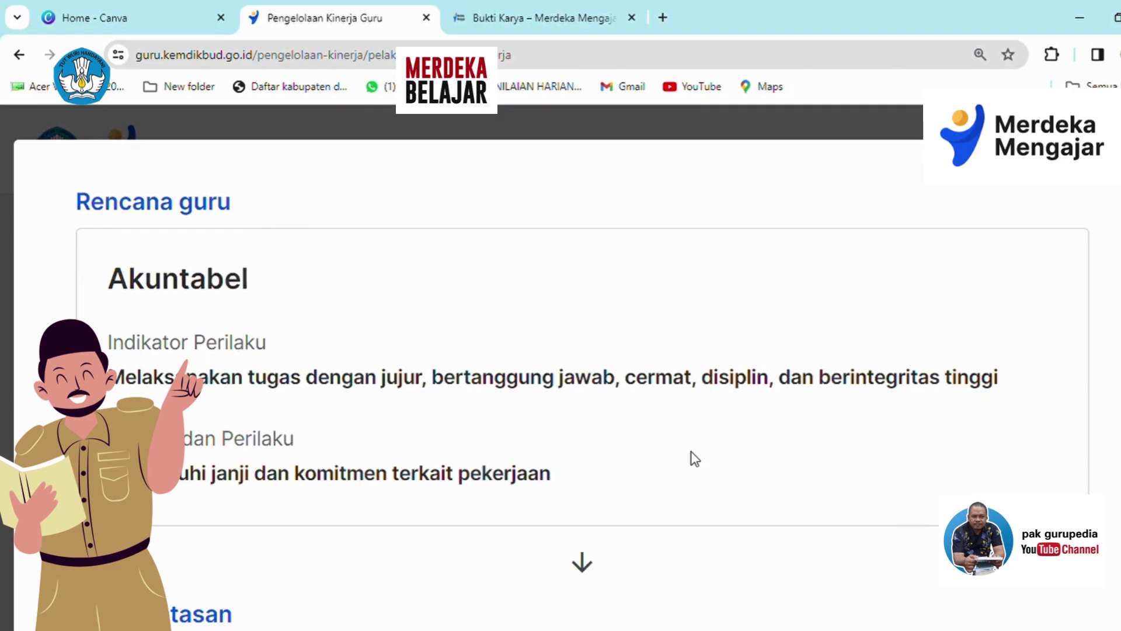
pyautogui.scroll(-6, 929, 333)
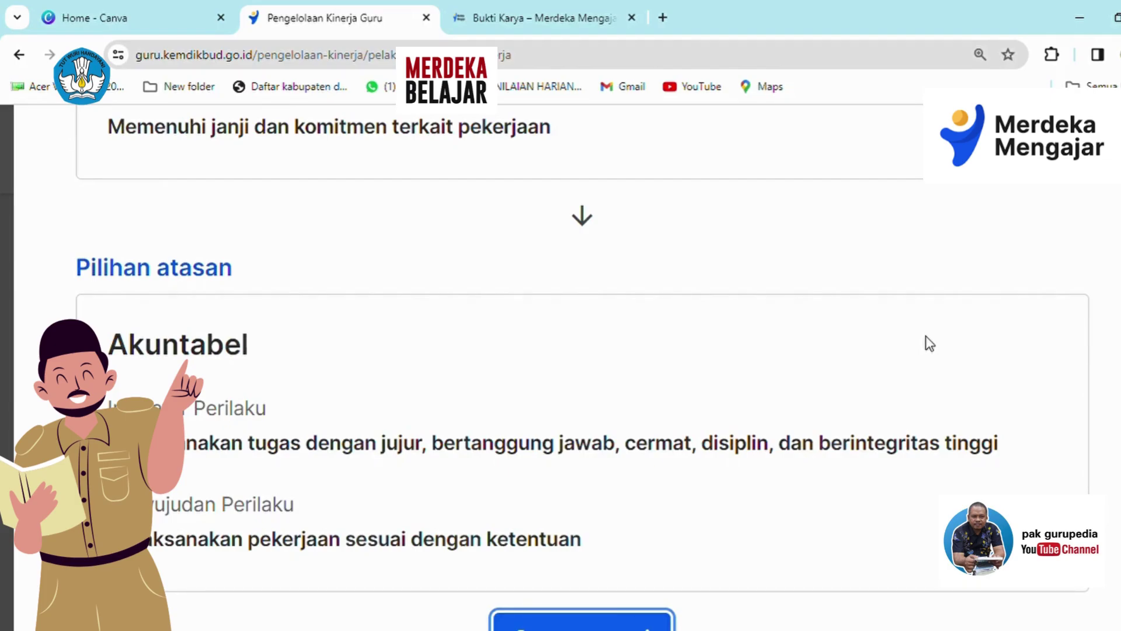
pyautogui.scroll(-3, 929, 334)
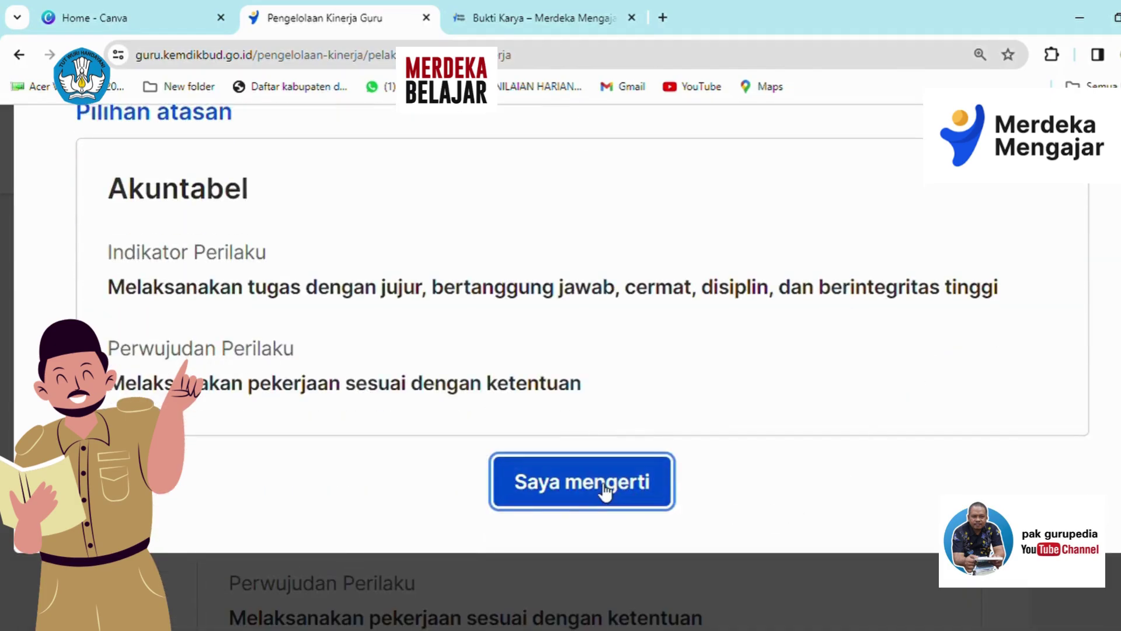
pyautogui.scroll(5, 605, 492)
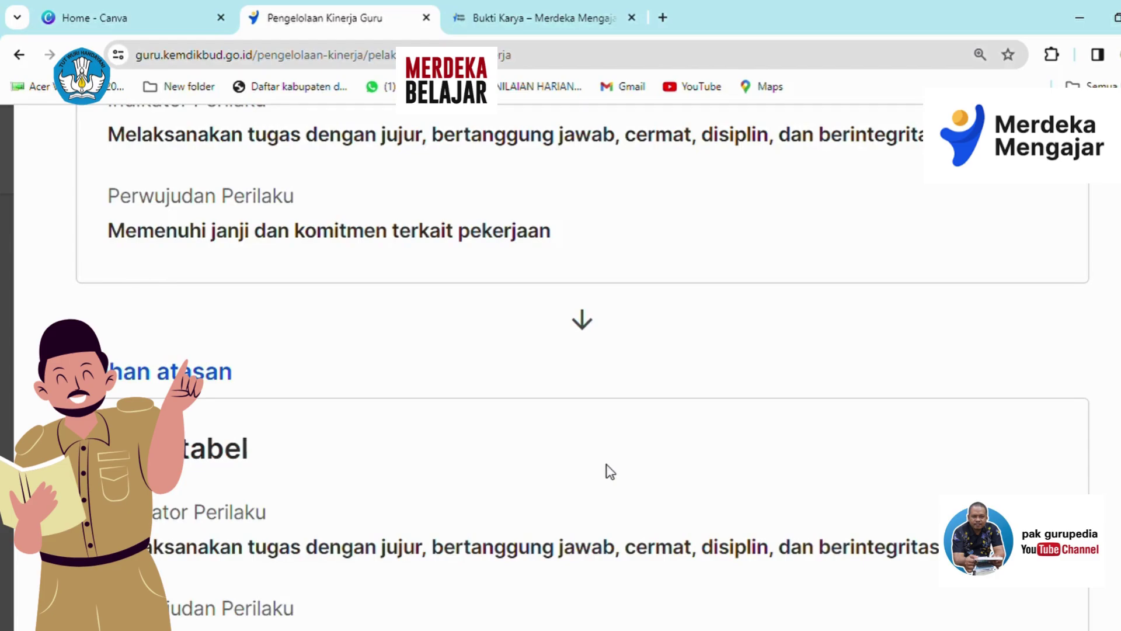
pyautogui.scroll(-5, 607, 470)
pyautogui.click(631, 497)
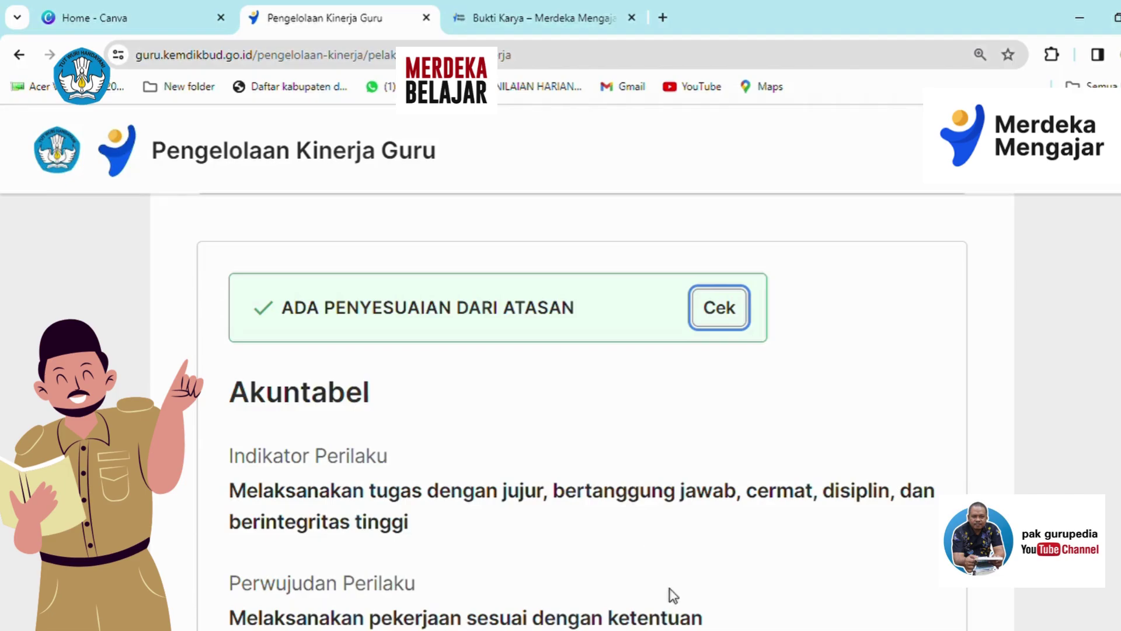
# Step: Leave Perilaku Kerja for the Pelaksanaan Kinerja overview and open the Pengembangan Kompetensi document submission
pyautogui.scroll(10, 668, 591)
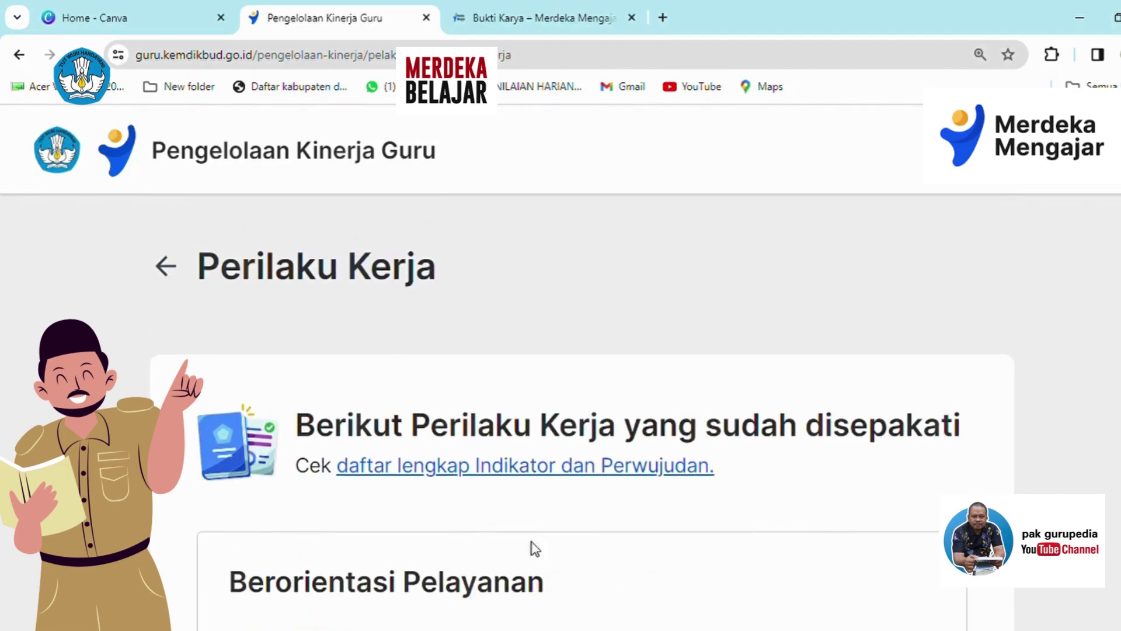
pyautogui.click(170, 268)
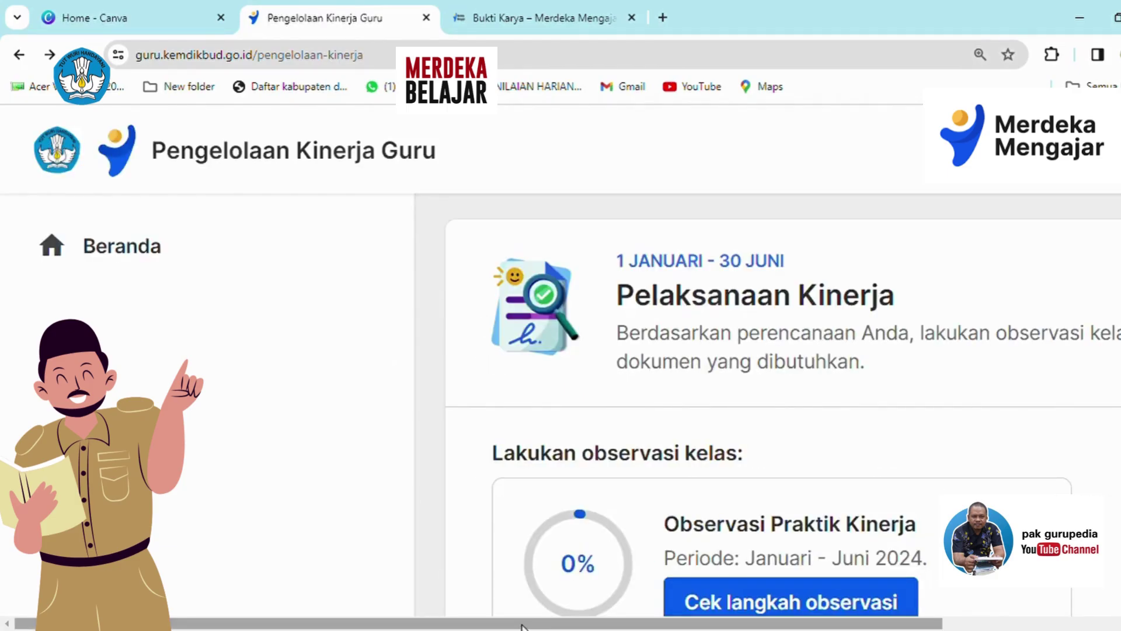
pyautogui.moveTo(705, 623); pyautogui.dragTo(913, 620)
pyautogui.scroll(-7, 896, 523)
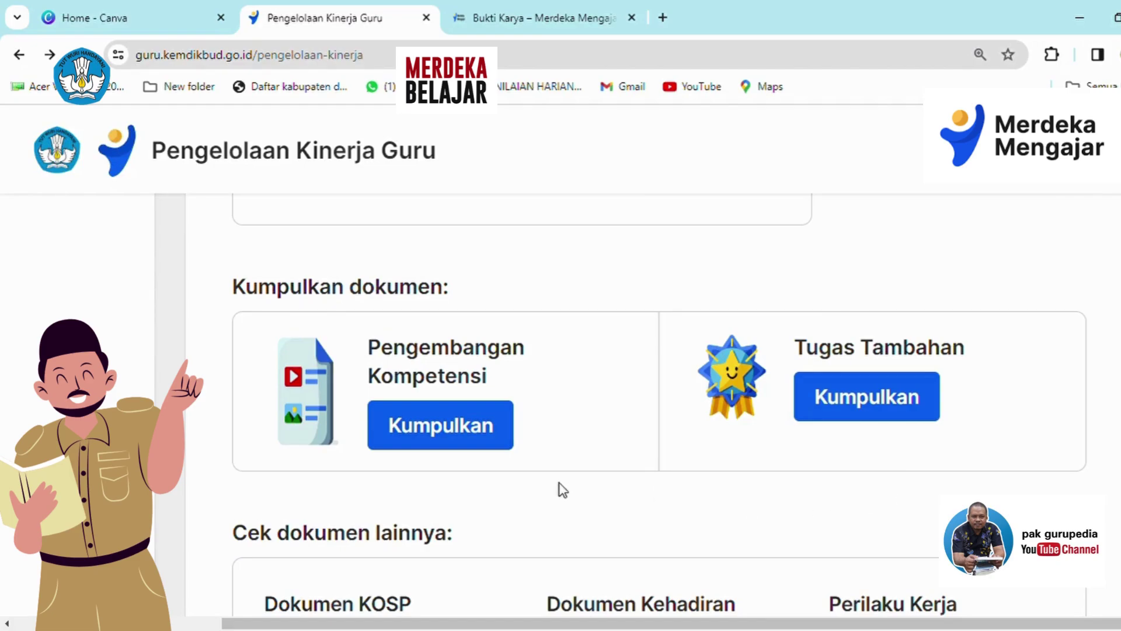
pyautogui.click(448, 437)
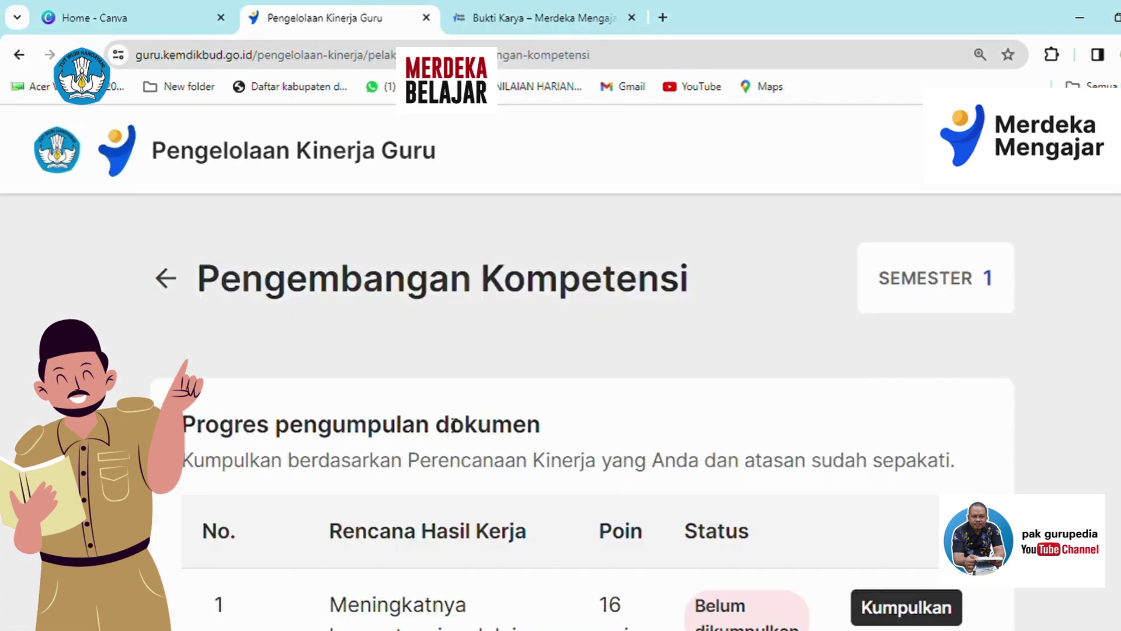
# Step: Open the supporting-document submission for the first Rencana Hasil Kerja, showing its certificate upload fields
pyautogui.scroll(-4, 521, 415)
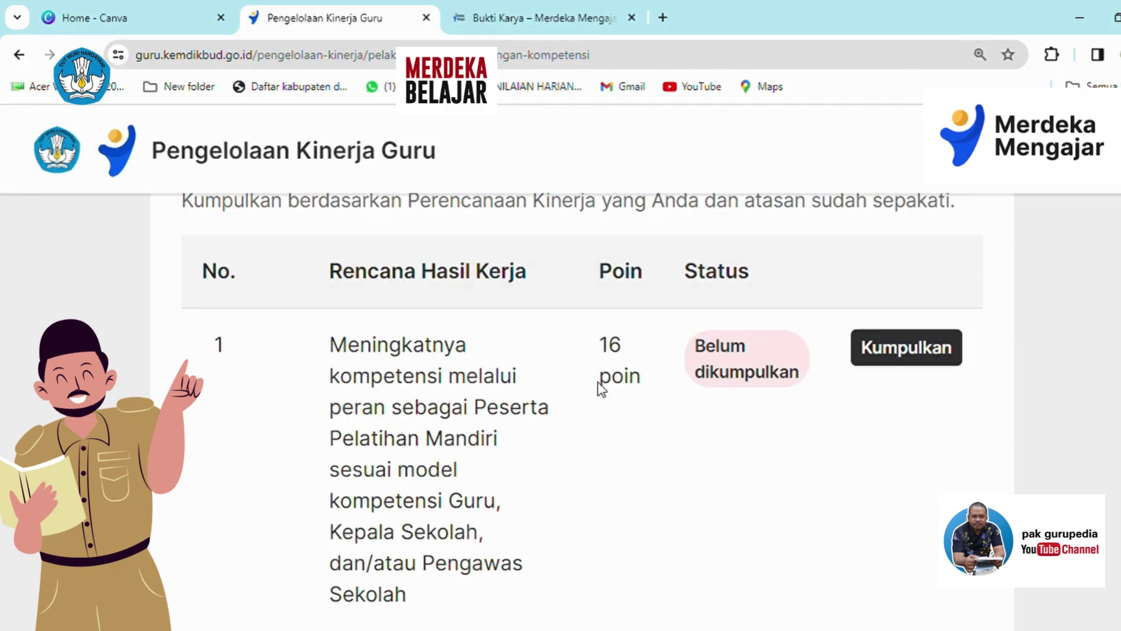
pyautogui.click(884, 367)
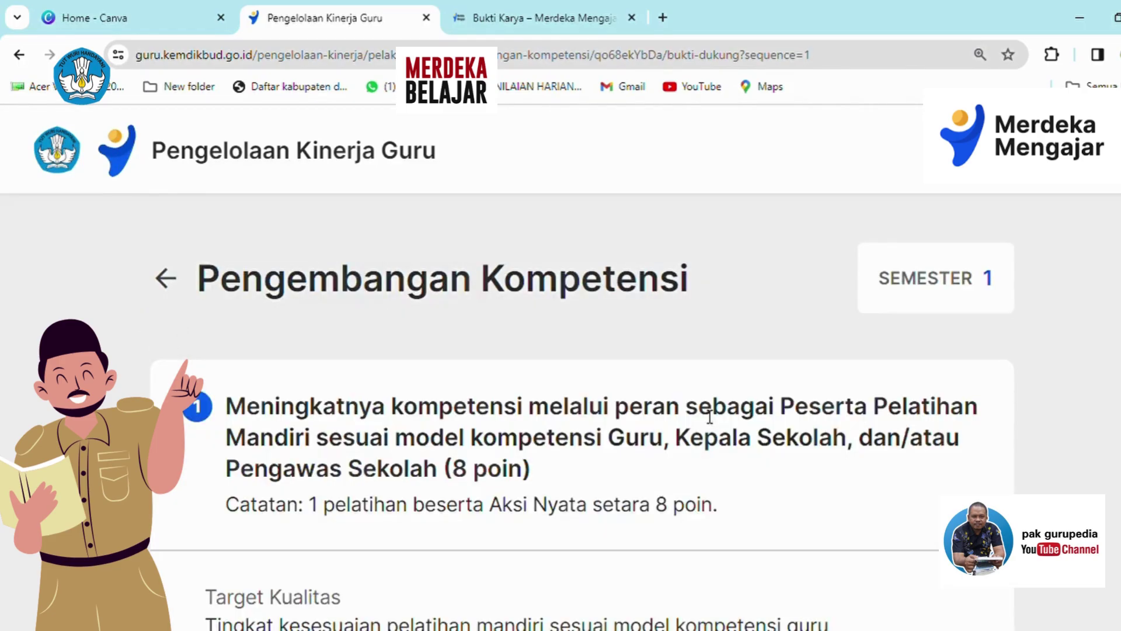
pyautogui.scroll(-5, 709, 418)
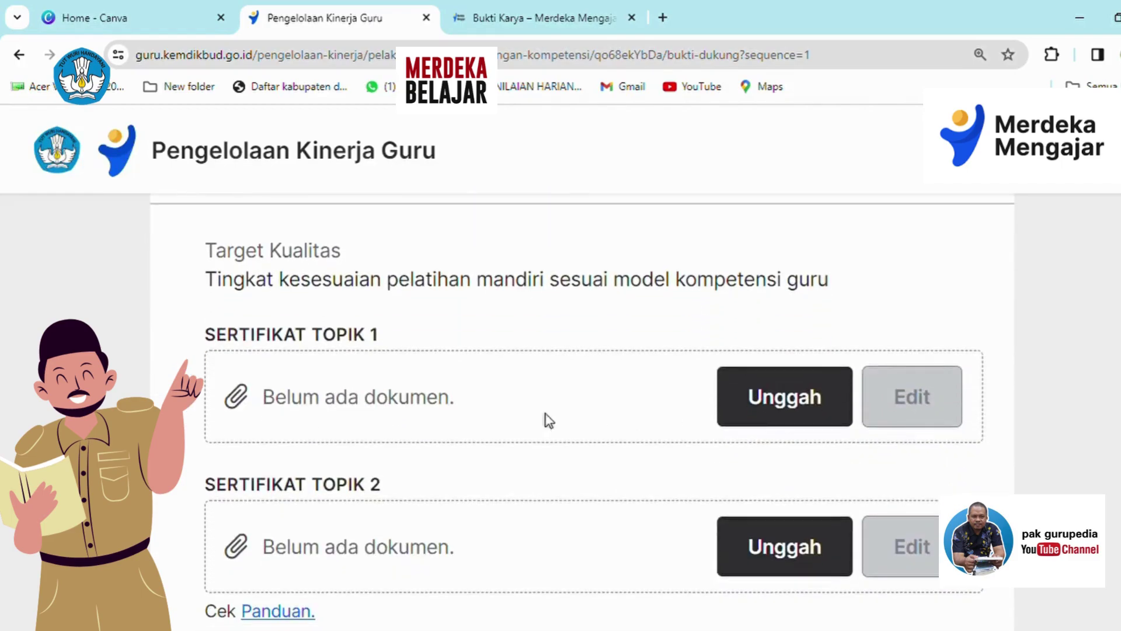
# Step: Check the Sertifikat Topik 1 requirement of the first Rencana Hasil Kerja and return to the Pengembangan Kompetensi document list
pyautogui.moveTo(200, 331); pyautogui.dragTo(403, 343)
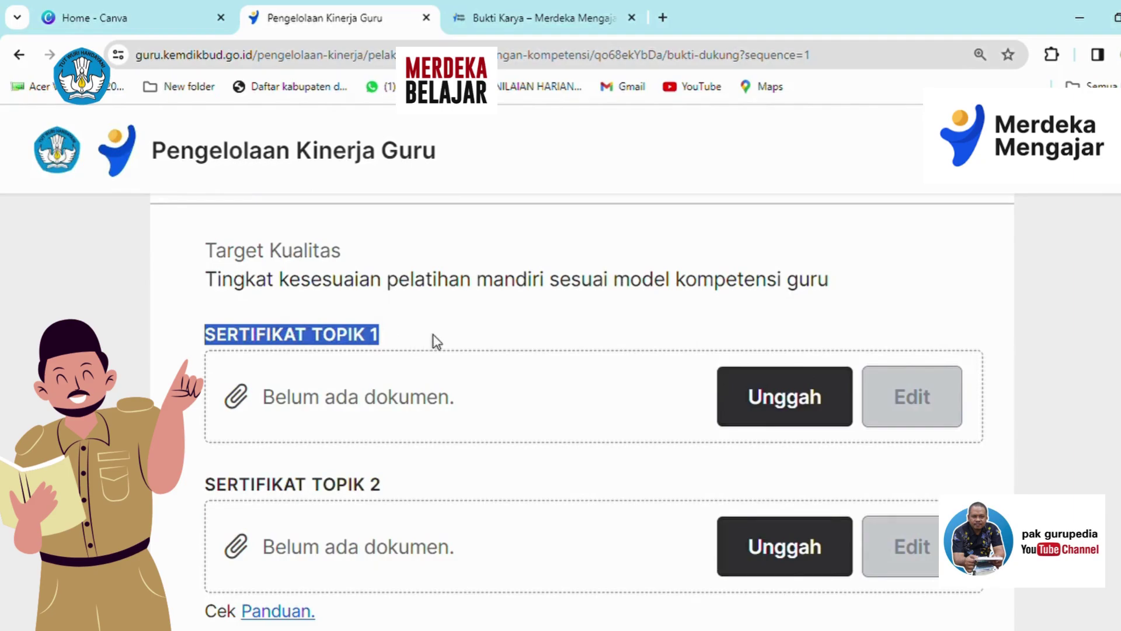
pyautogui.scroll(1, 436, 341)
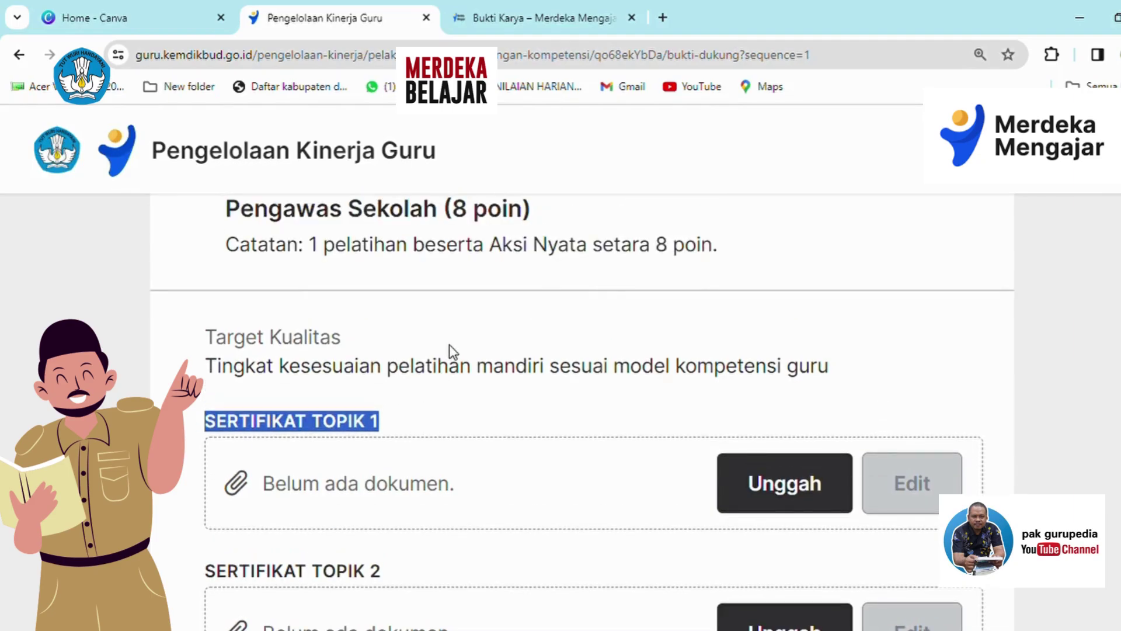
pyautogui.scroll(3, 452, 351)
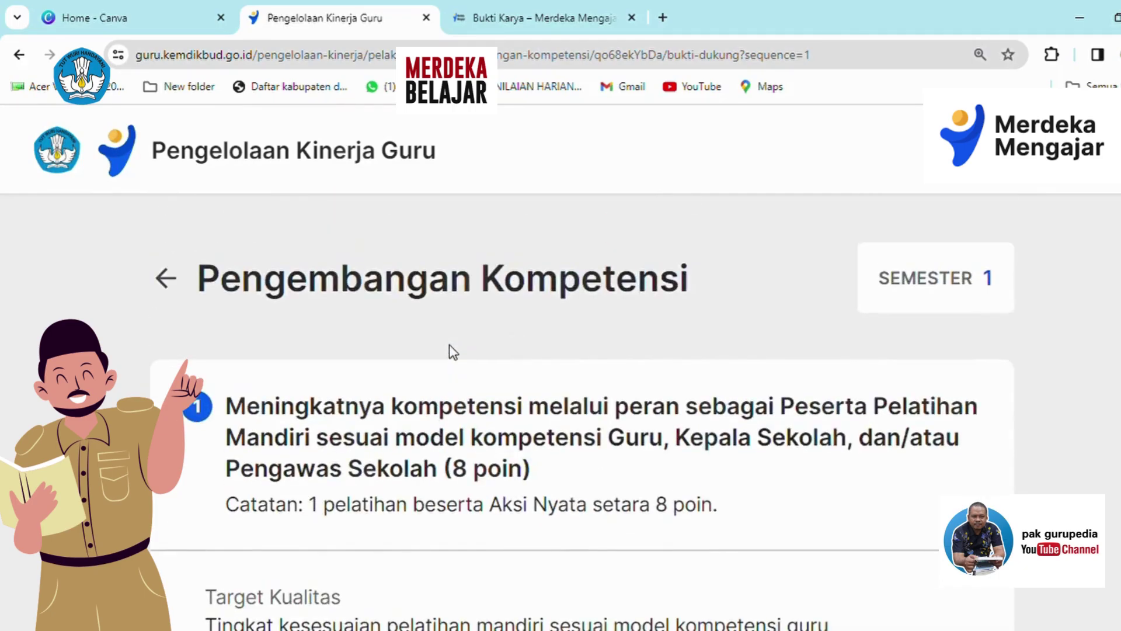
pyautogui.click(174, 291)
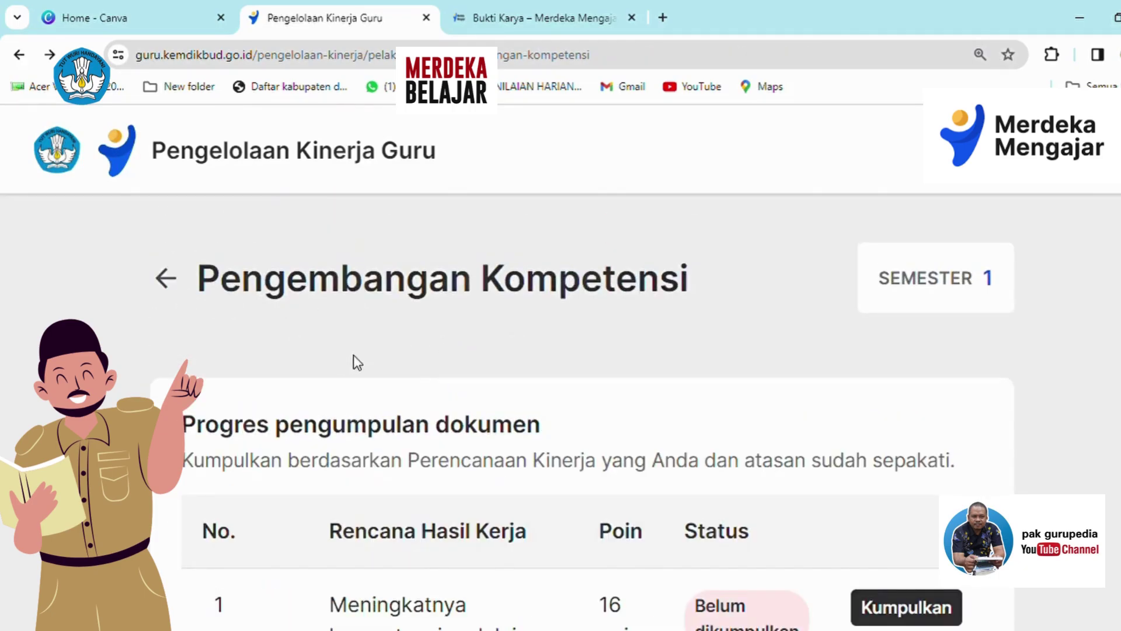
# Step: Open the submission for Rencana Hasil Kerja 2, examine its notes and required certificates, and return to the document list
pyautogui.scroll(-6, 357, 363)
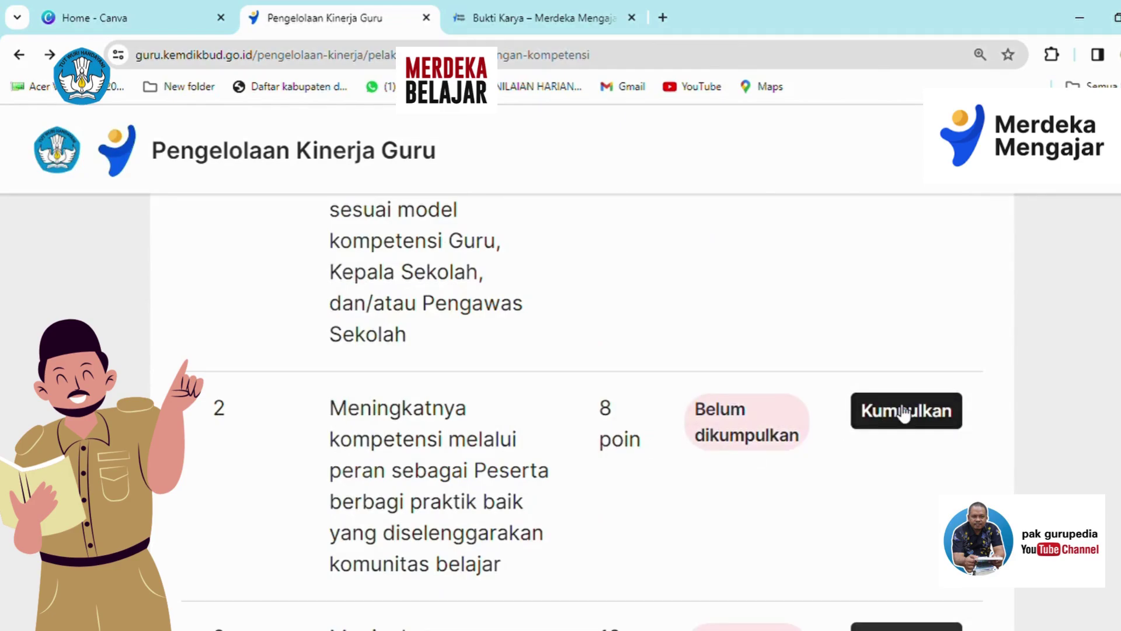
pyautogui.click(904, 412)
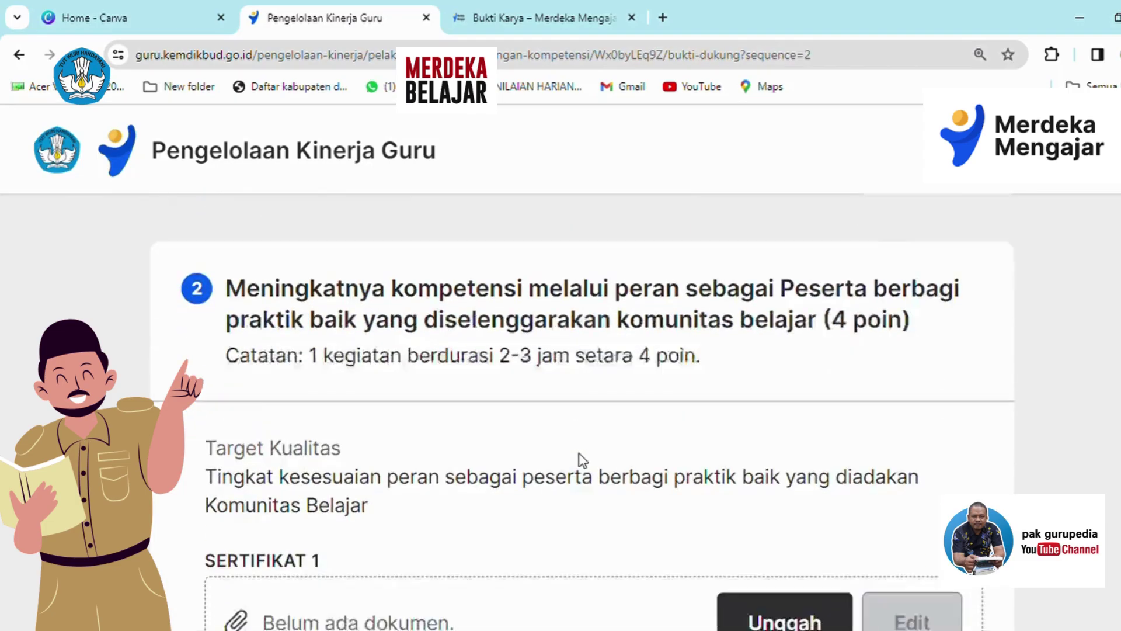
pyautogui.scroll(-2, 582, 460)
pyautogui.scroll(-3, 582, 460)
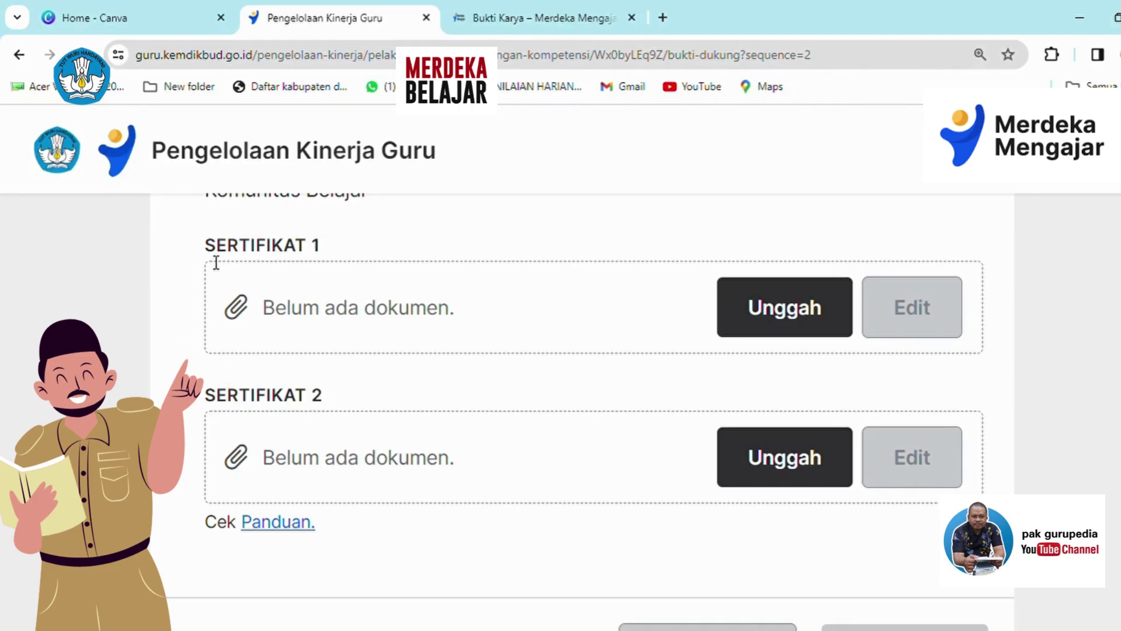
pyautogui.moveTo(213, 250); pyautogui.dragTo(331, 245)
pyautogui.scroll(3, 359, 256)
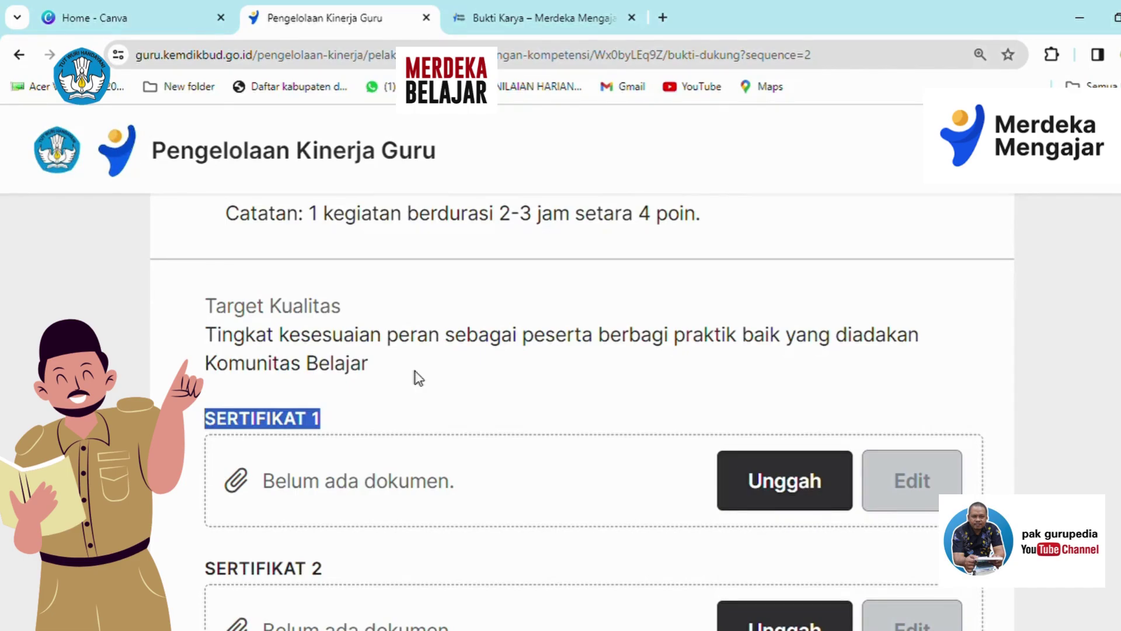
pyautogui.scroll(4, 418, 379)
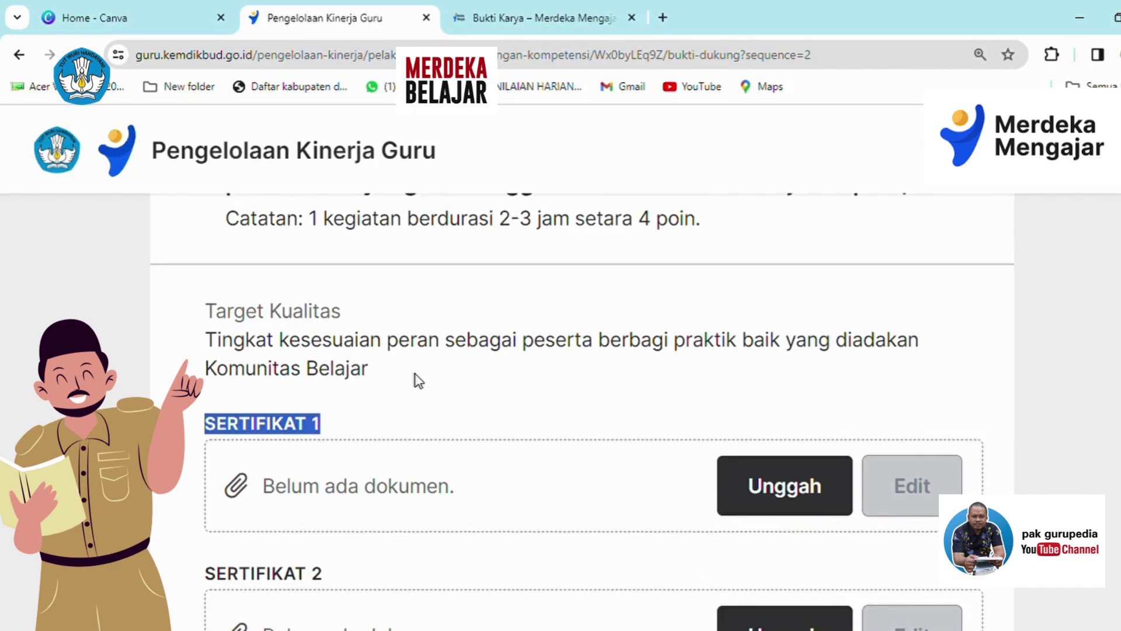
pyautogui.click(177, 285)
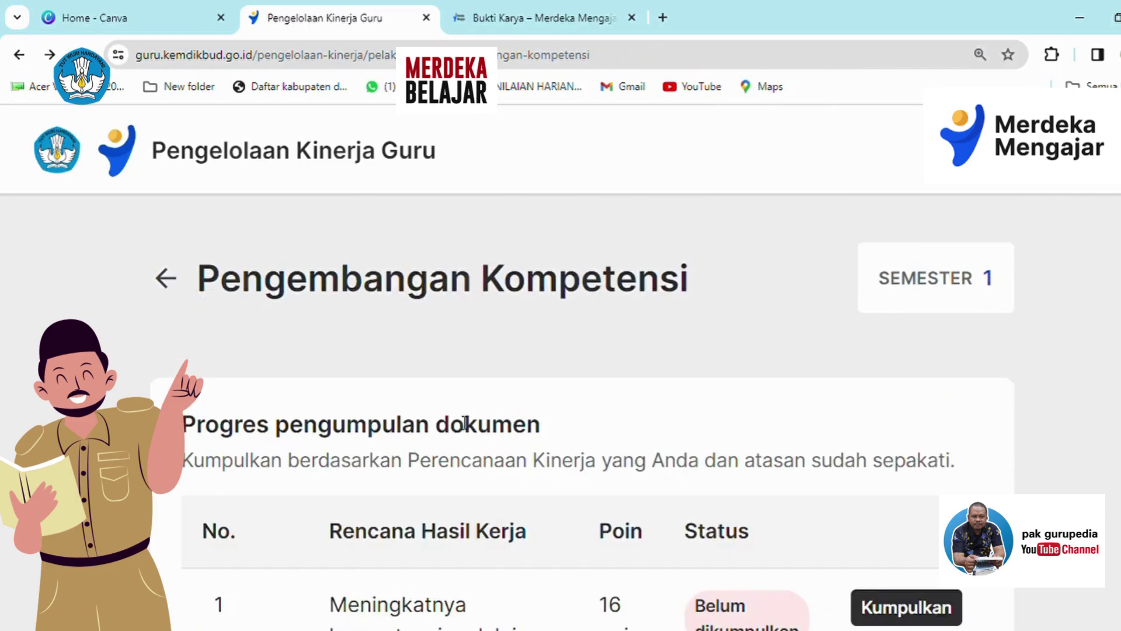
# Step: Open the submission for Rencana Hasil Kerja 3 on seminar participation, examine its certificate requirements, and return to the document list
pyautogui.scroll(-10, 465, 421)
pyautogui.scroll(-6, 464, 422)
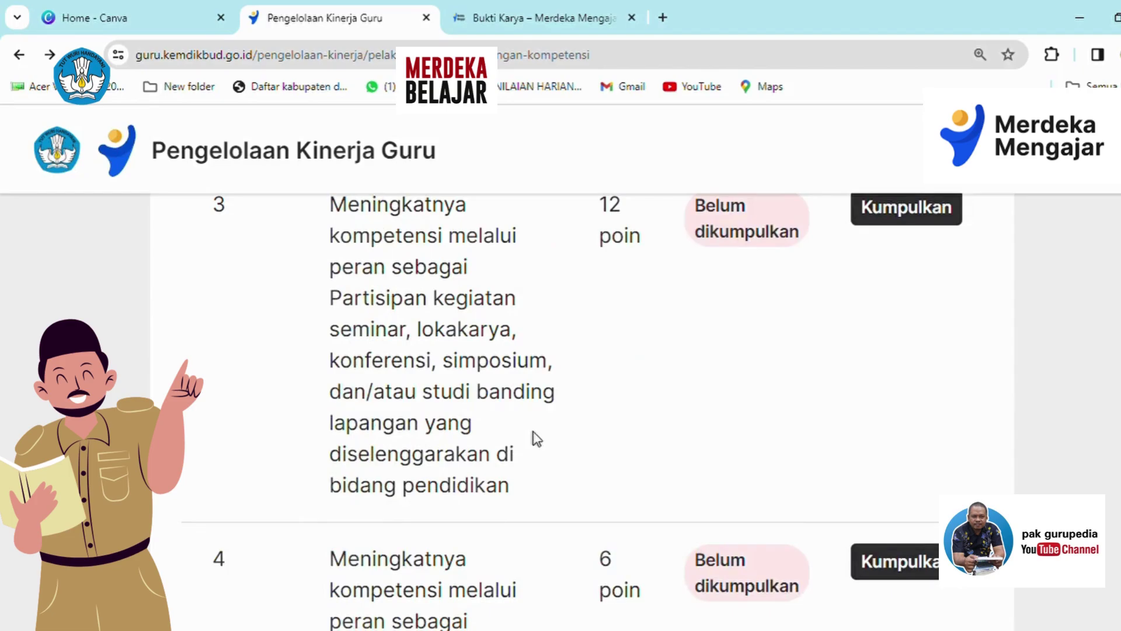
pyautogui.scroll(2, 671, 444)
pyautogui.click(904, 293)
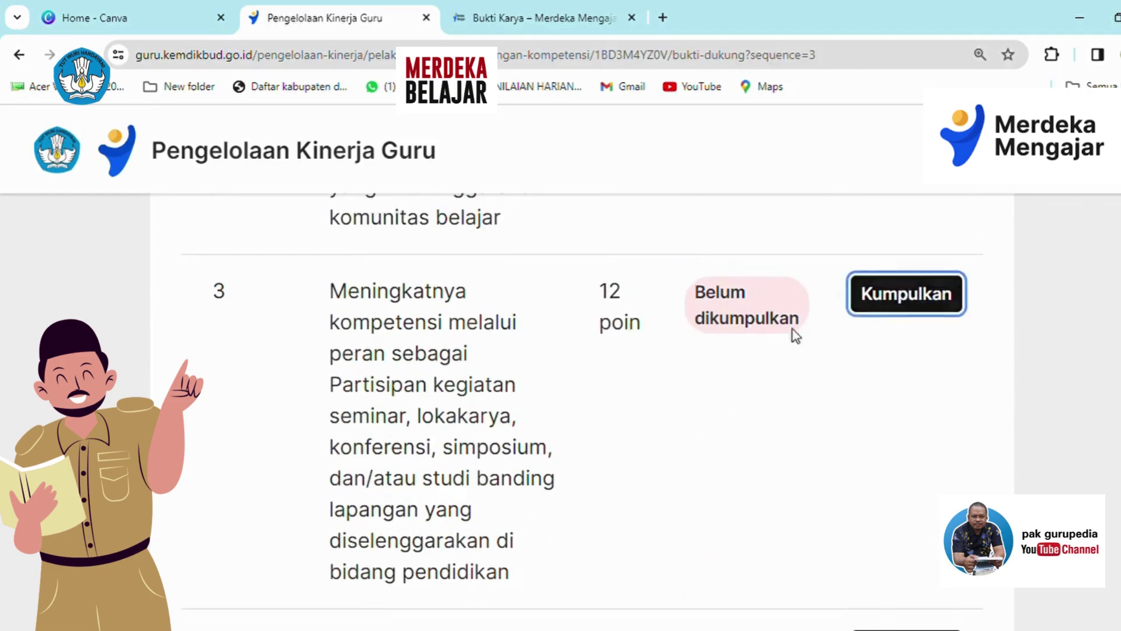
pyautogui.scroll(-1, 478, 455)
pyautogui.scroll(-6, 478, 452)
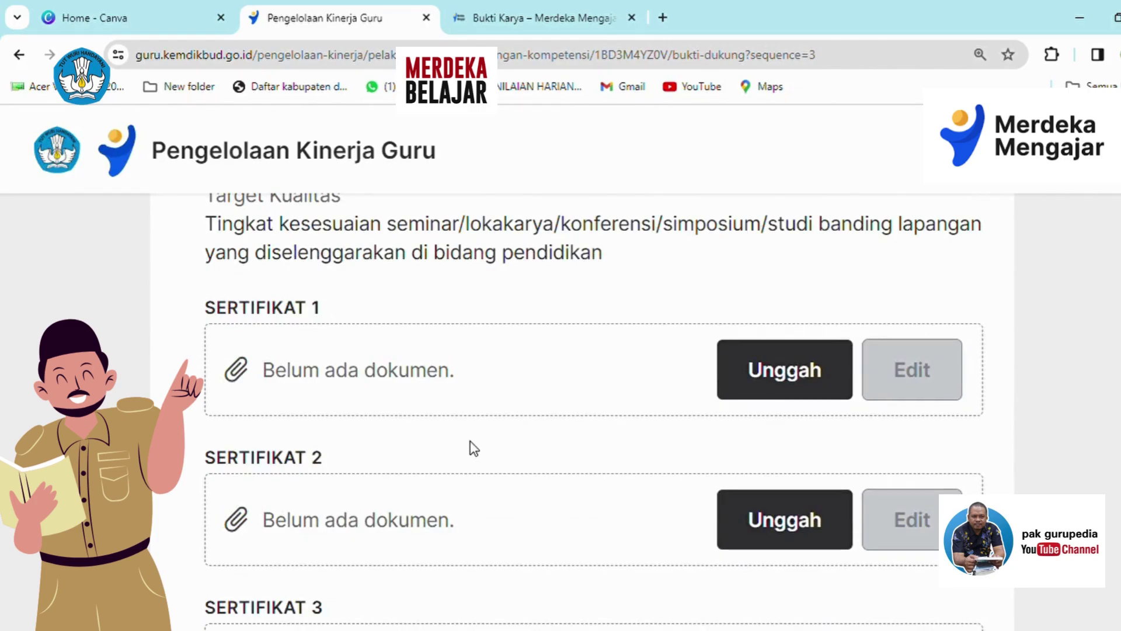
pyautogui.scroll(-4, 443, 436)
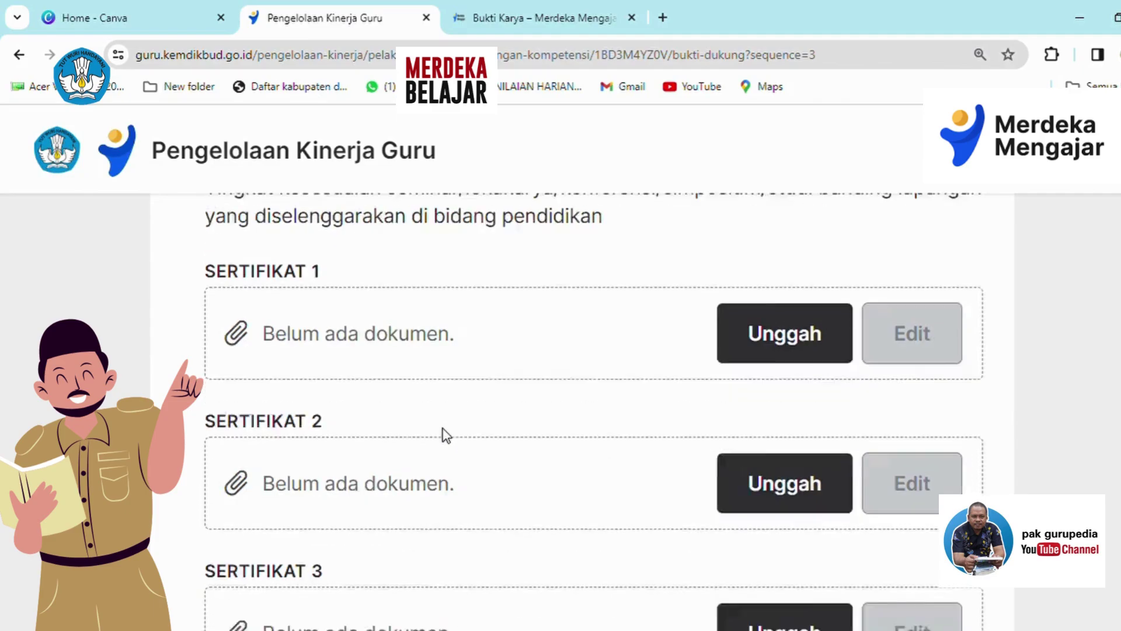
pyautogui.scroll(3, 443, 436)
pyautogui.scroll(8, 100, 205)
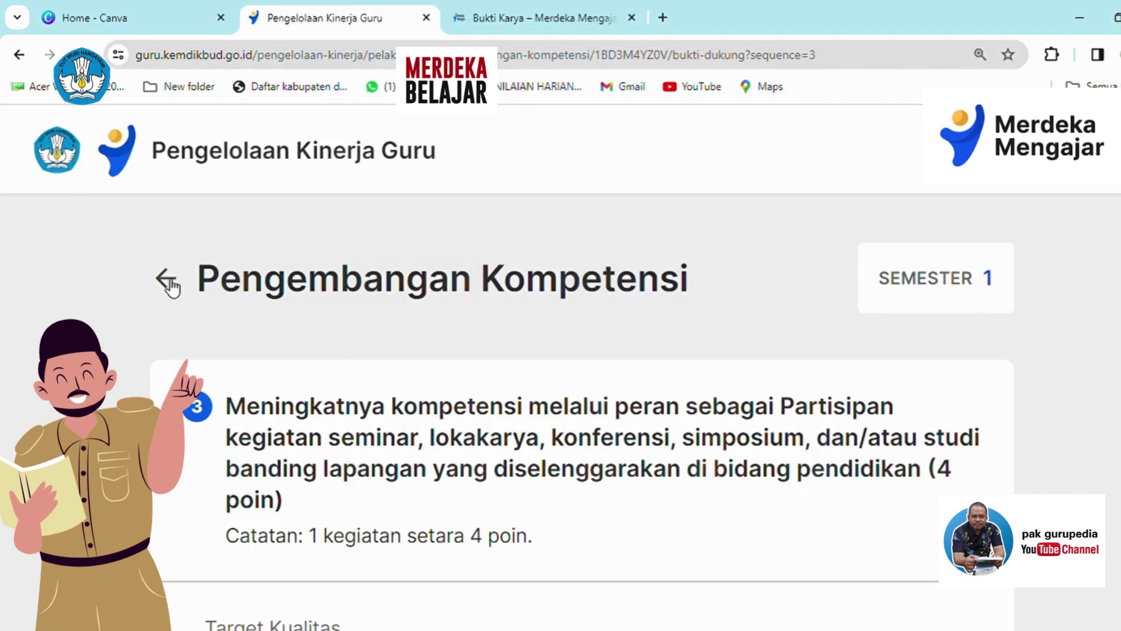
pyautogui.click(169, 280)
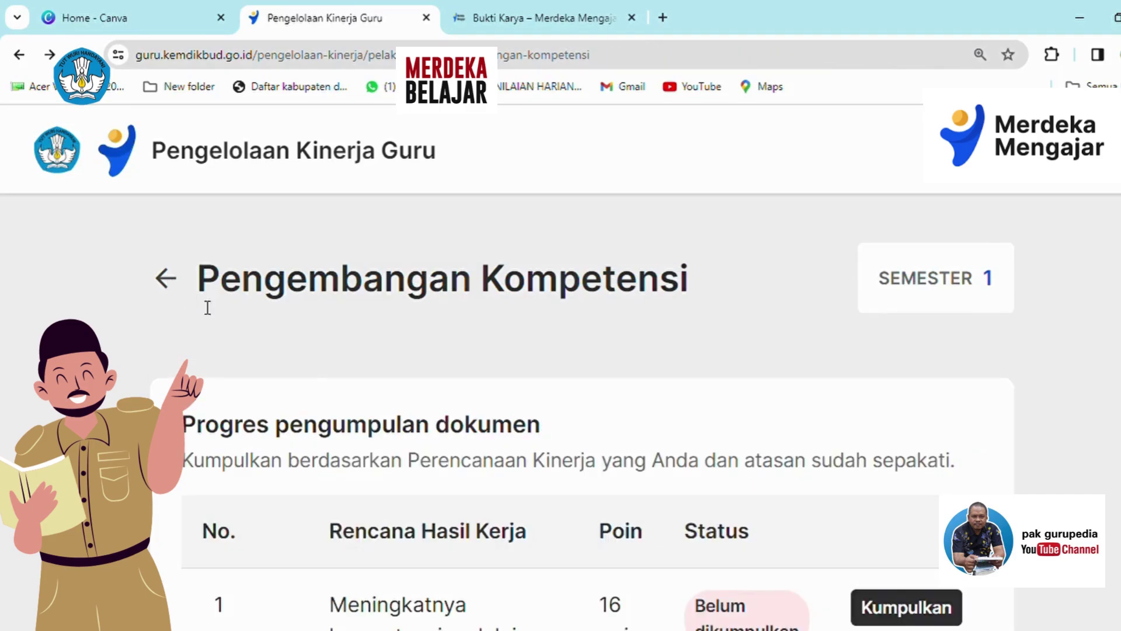
# Step: Open the submission for Rencana Hasil Kerja 4 as Penelaah Perangkat Ajar, examine its Laporan requirement, and return to the document list
pyautogui.scroll(-12, 324, 383)
pyautogui.scroll(-7, 346, 388)
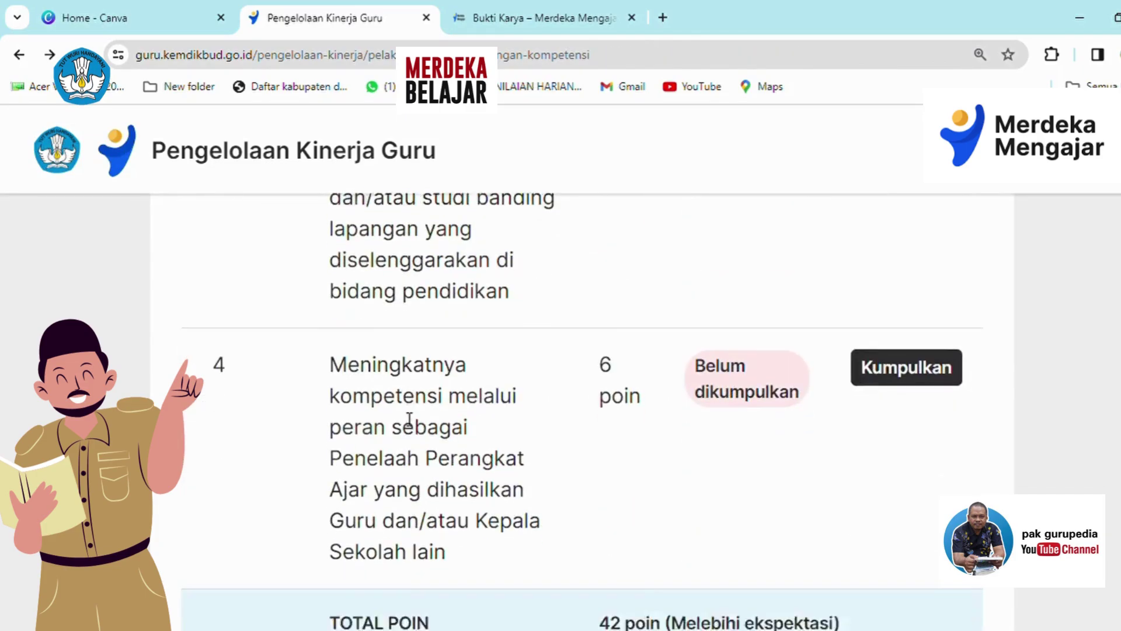
pyautogui.click(888, 311)
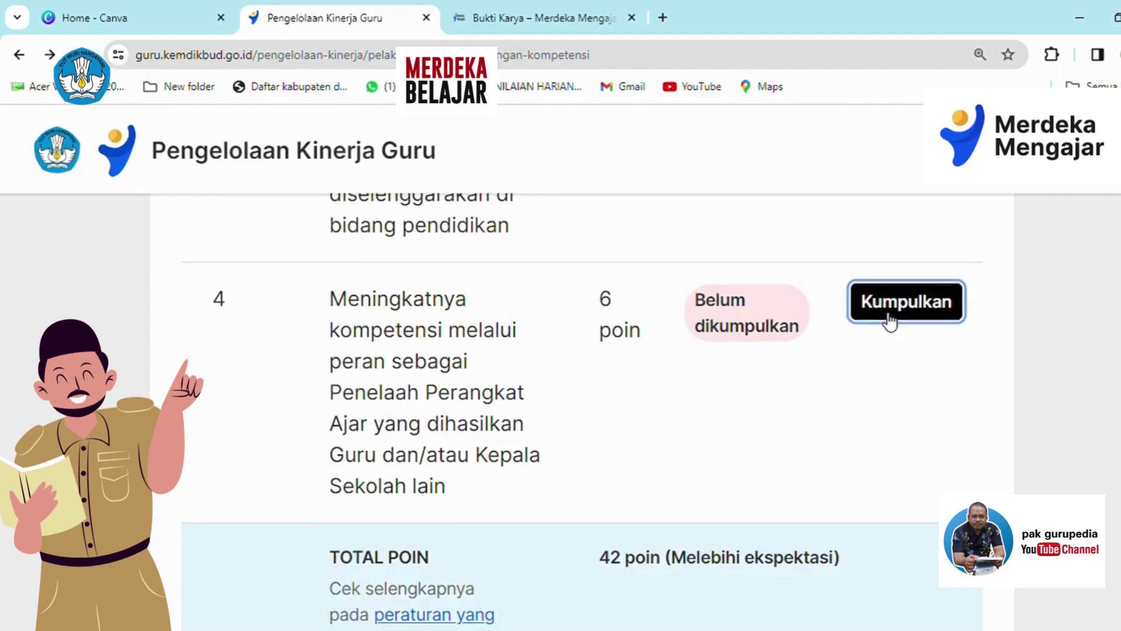
pyautogui.scroll(-1, 407, 383)
pyautogui.scroll(-5, 407, 383)
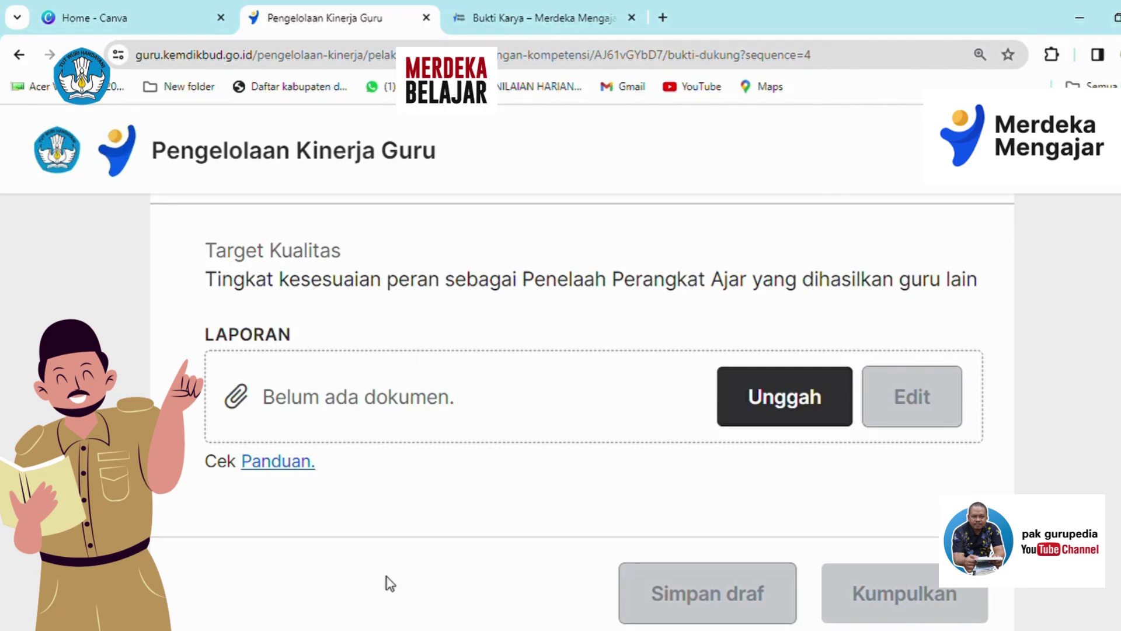
pyautogui.scroll(4, 421, 560)
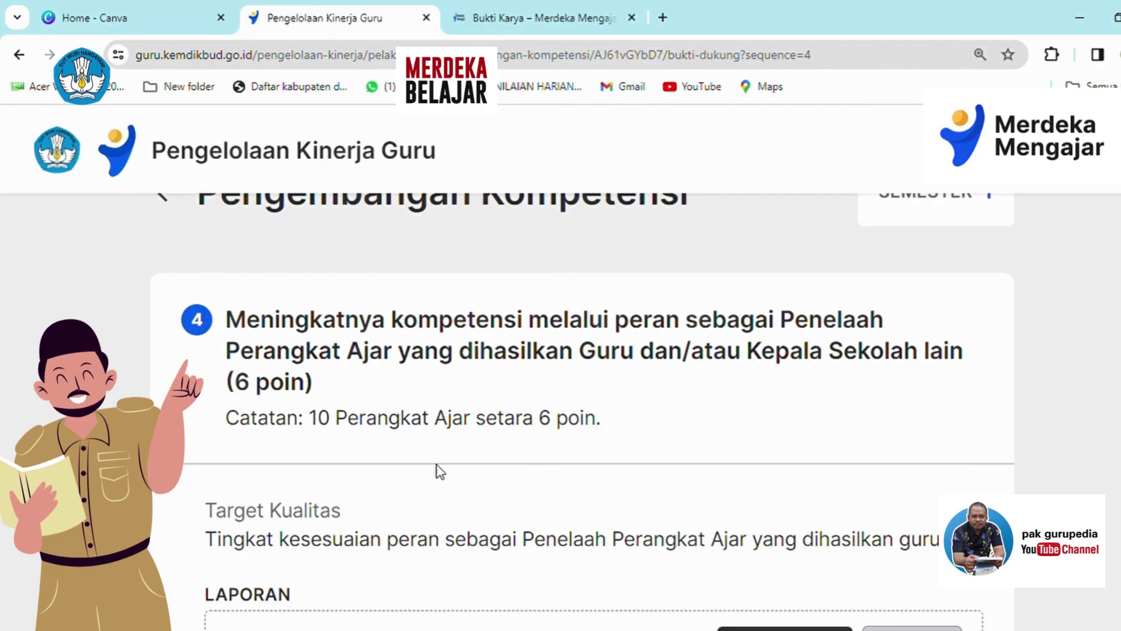
pyautogui.scroll(1, 444, 467)
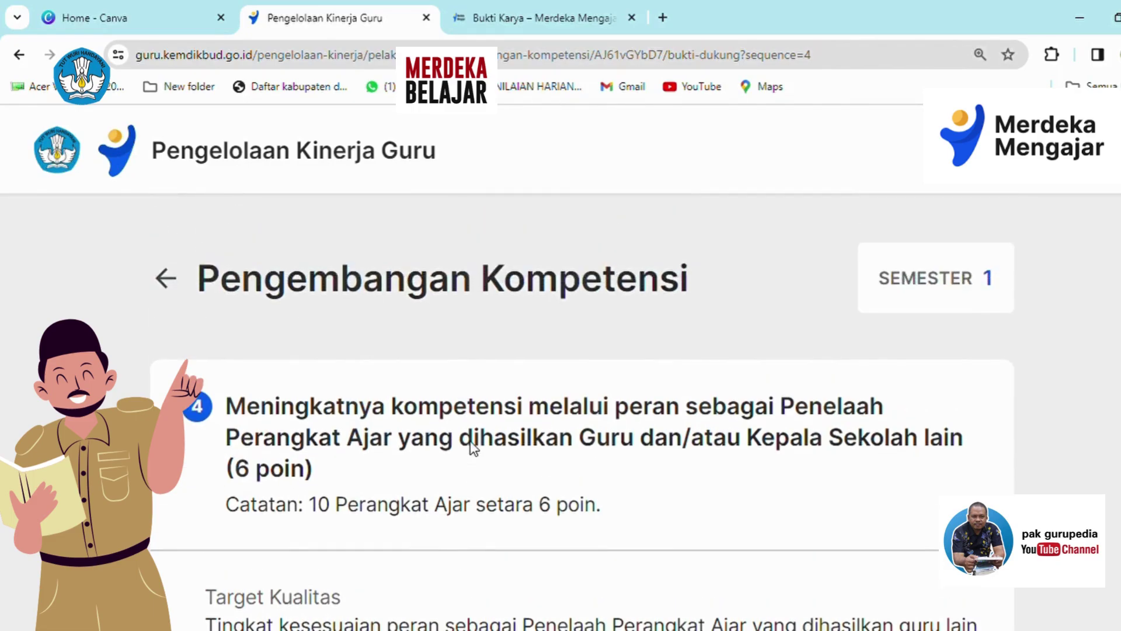
pyautogui.click(169, 280)
# Step: Leave Pengembangan Kompetensi for the Pelaksanaan Kinerja overview and open the Tugas Tambahan document submission
pyautogui.scroll(-4, 461, 397)
pyautogui.scroll(5, 464, 400)
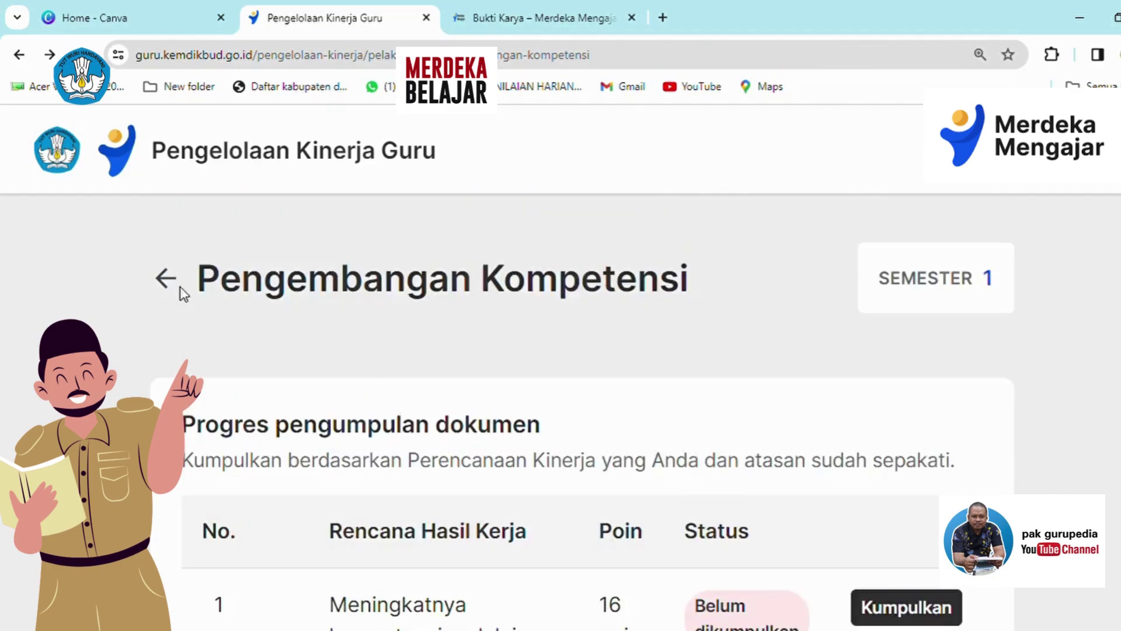
pyautogui.click(165, 286)
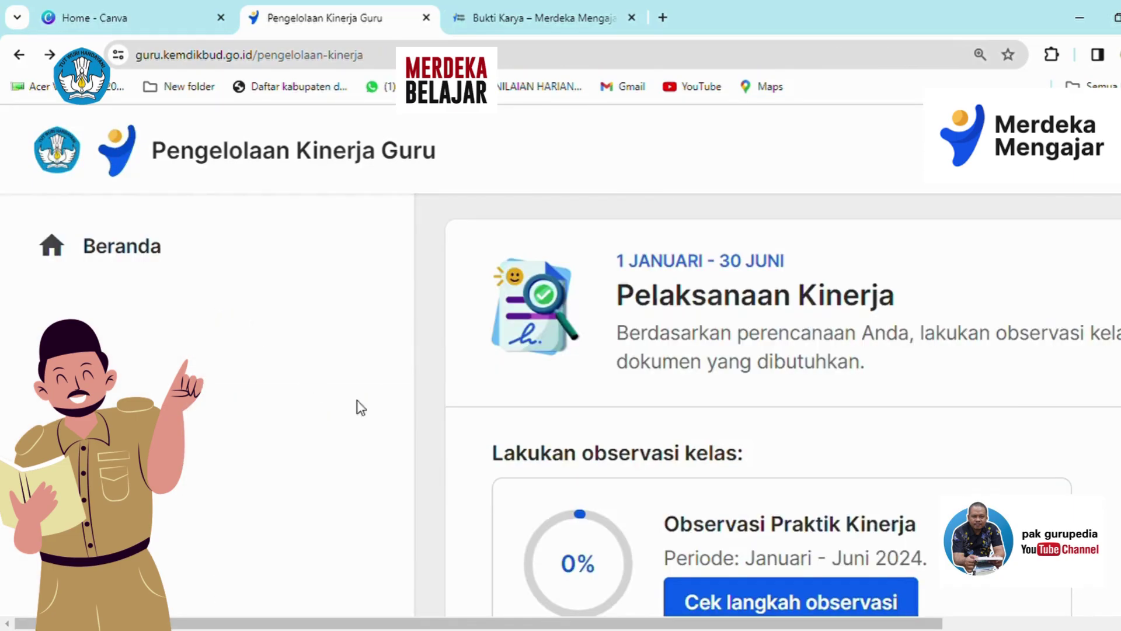
pyautogui.scroll(-4, 501, 437)
pyautogui.moveTo(569, 626); pyautogui.dragTo(876, 590)
pyautogui.click(848, 494)
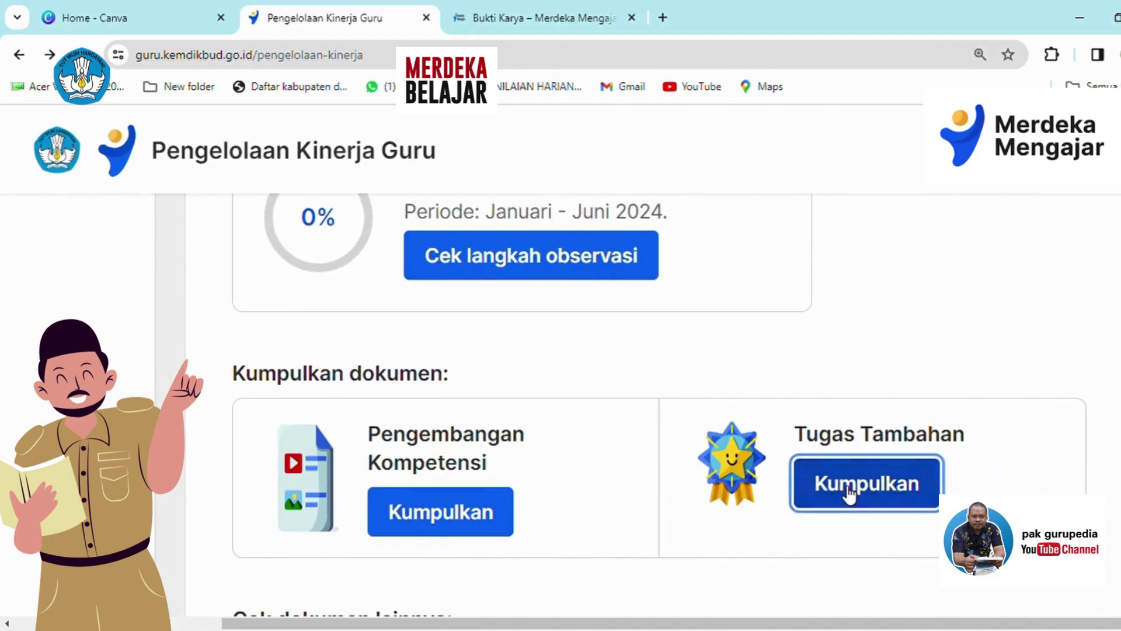
pyautogui.scroll(-3, 683, 442)
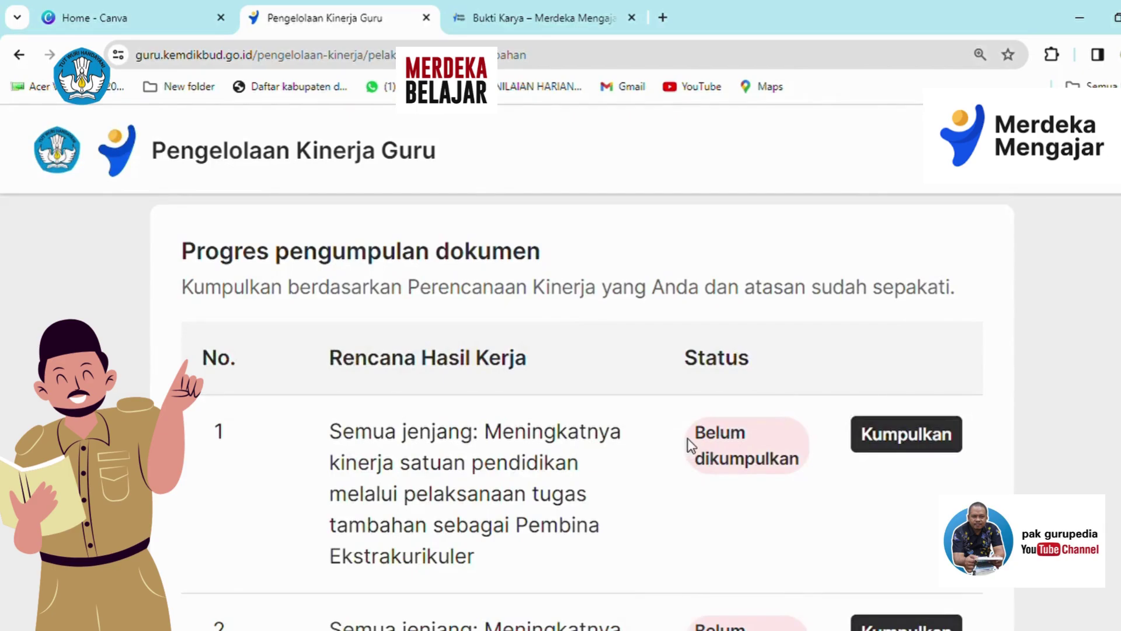
# Step: Open the Pembina Ekstrakurikuler submission and examine its requirement for a Laporan accompanied by a Surat Keputusan/Surat Tugas
pyautogui.click(883, 446)
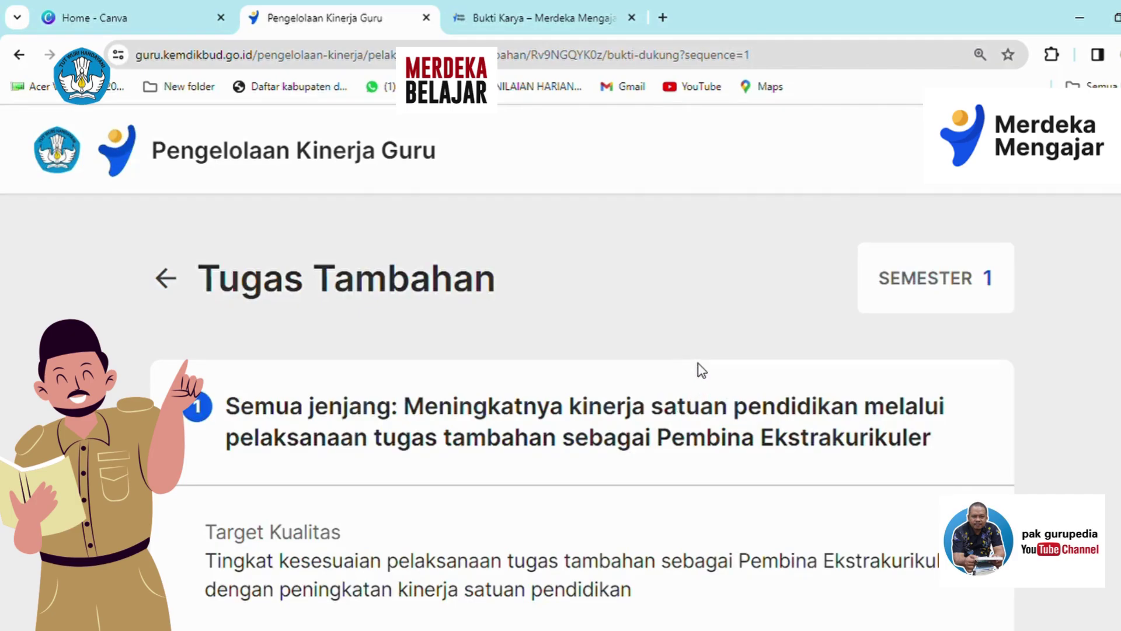
pyautogui.scroll(-5, 698, 363)
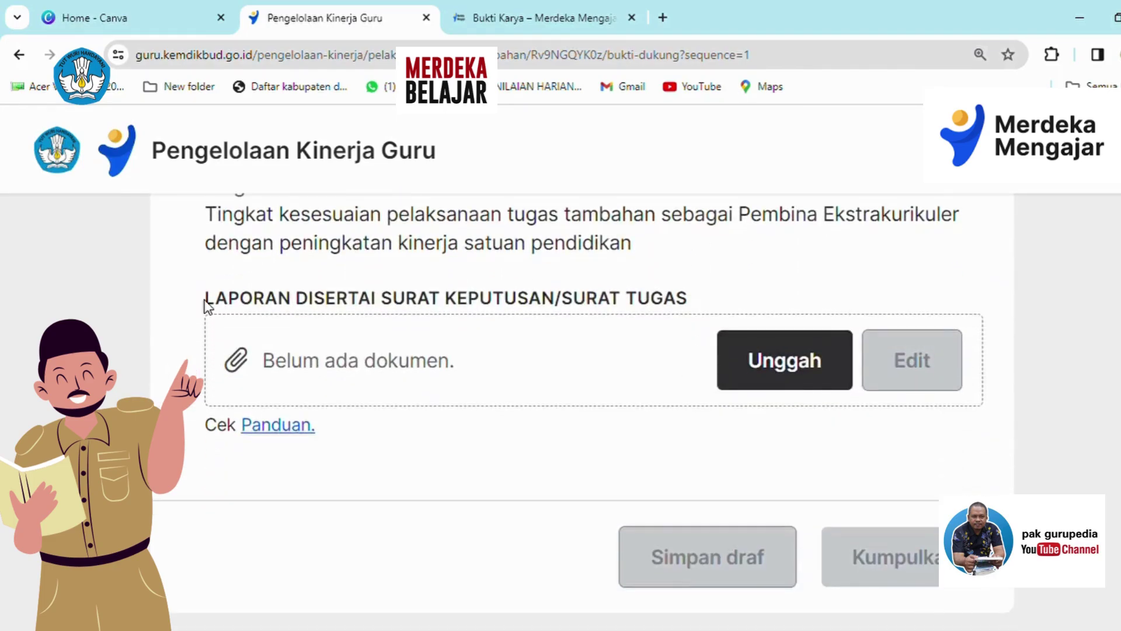
pyautogui.moveTo(204, 301); pyautogui.dragTo(305, 301)
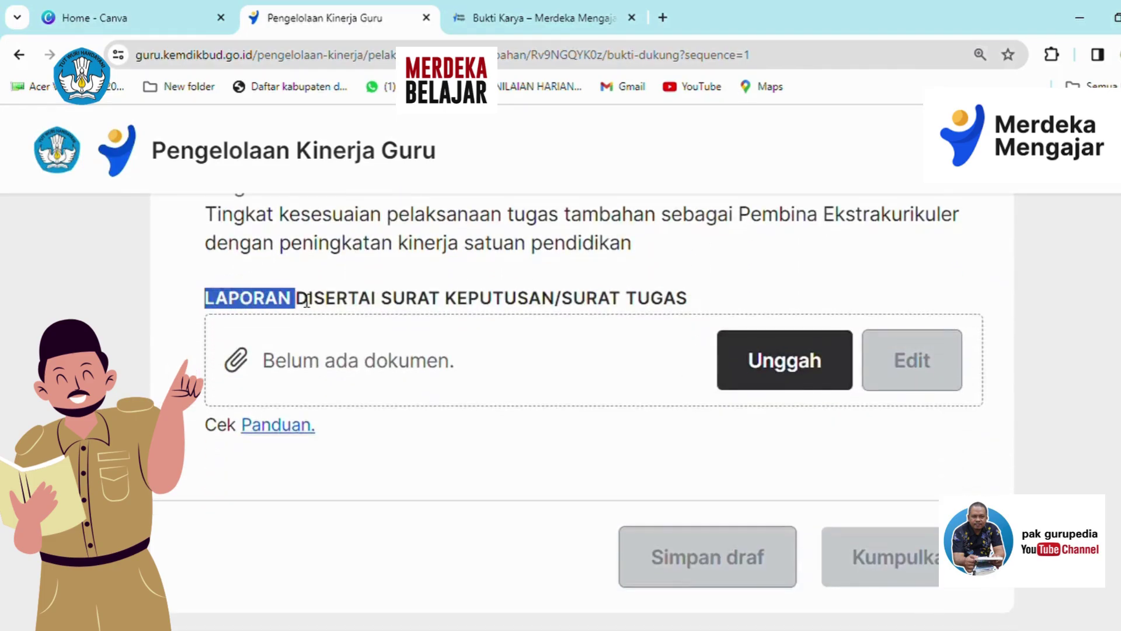
pyautogui.click(394, 306)
pyautogui.moveTo(394, 306); pyautogui.dragTo(693, 295)
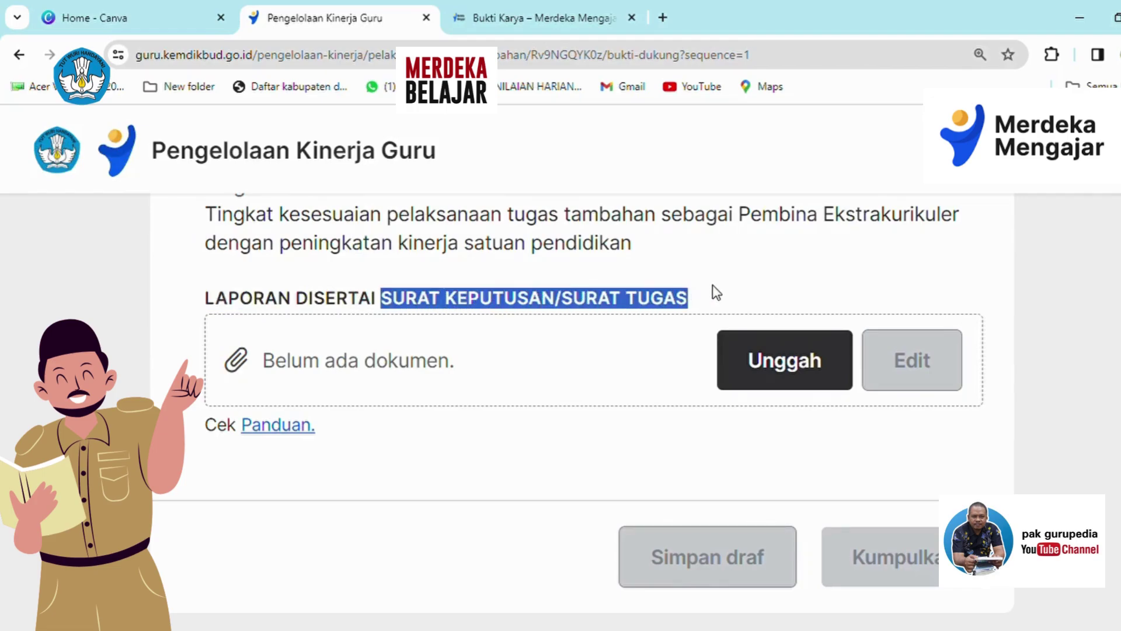
pyautogui.scroll(1, 623, 407)
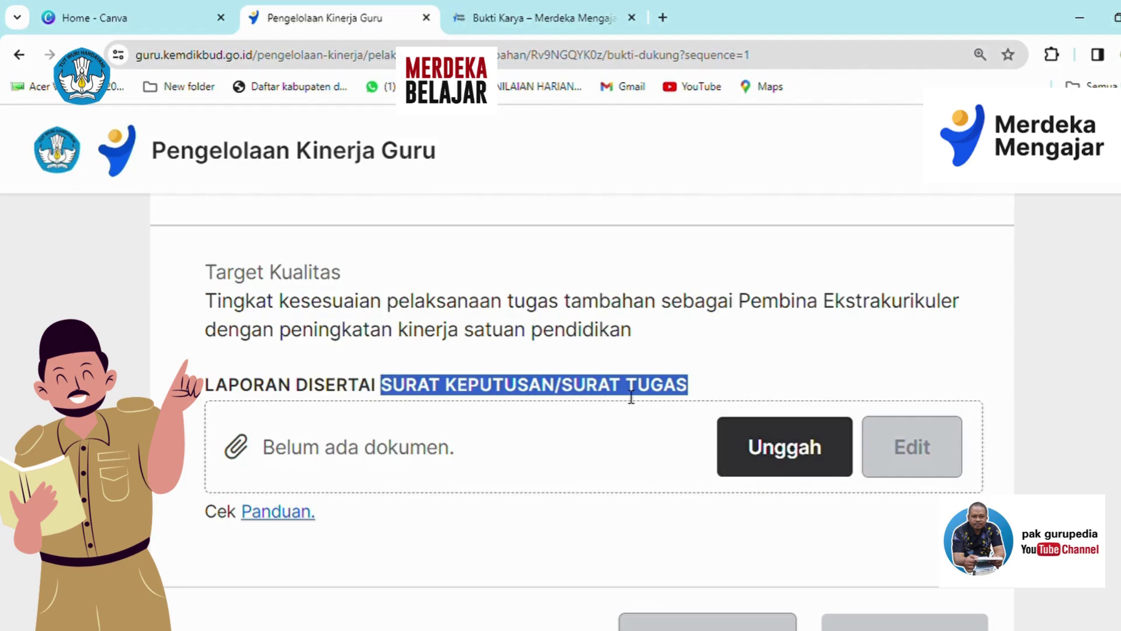
pyautogui.scroll(2, 584, 397)
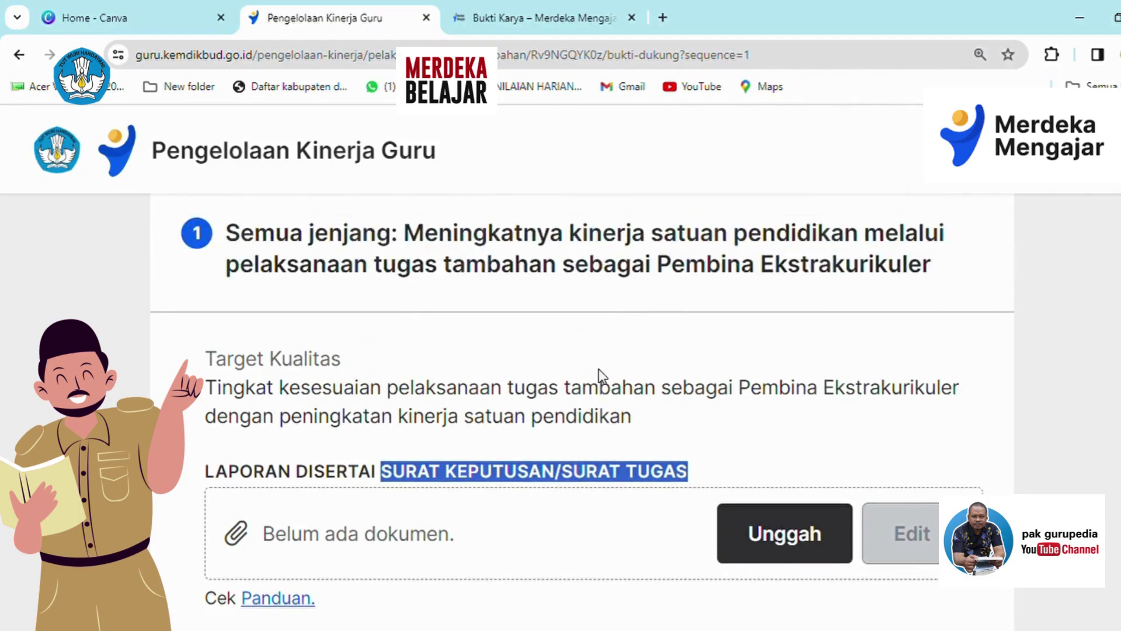
pyautogui.scroll(3, 602, 359)
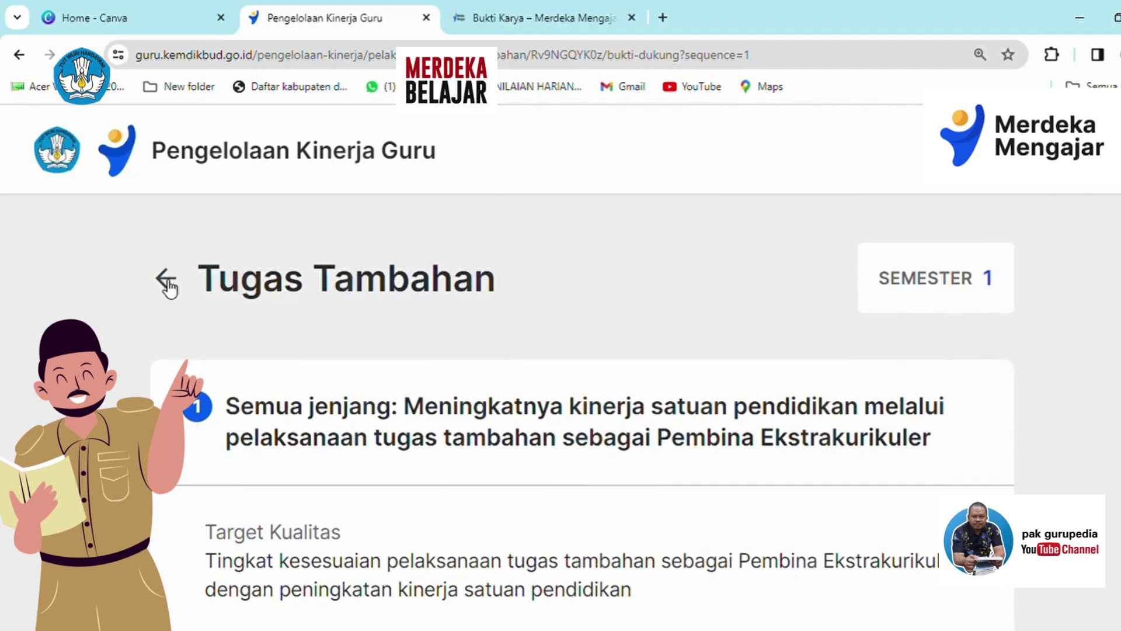
# Step: Return to the Tugas Tambahan document list and open the supporting-document submission for Guru Piket
pyautogui.click(166, 279)
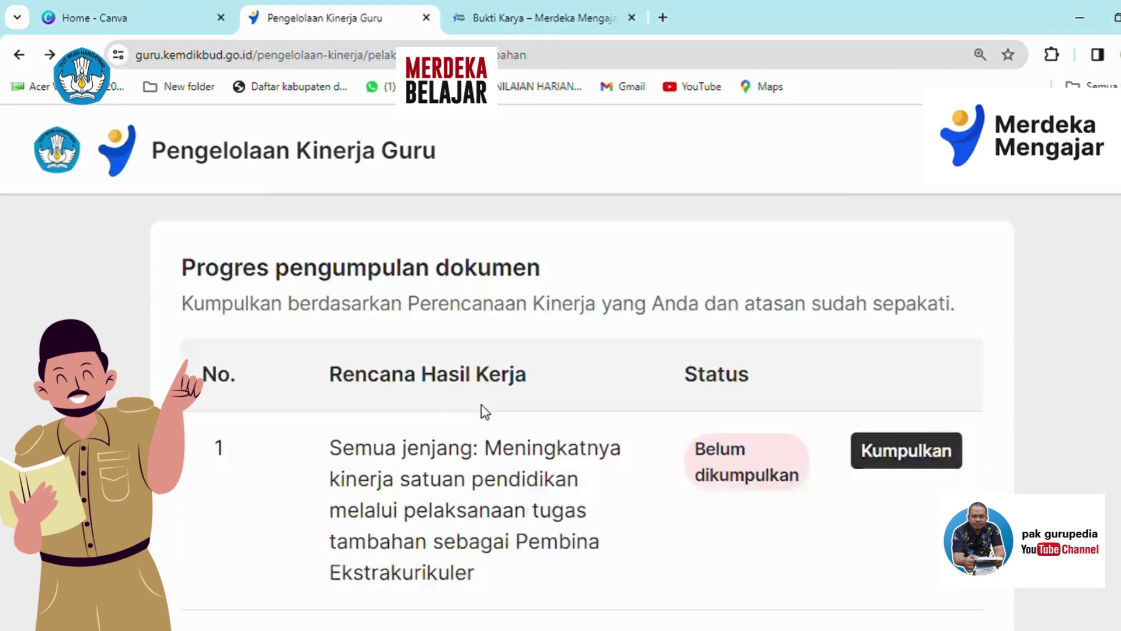
pyautogui.scroll(-4, 485, 405)
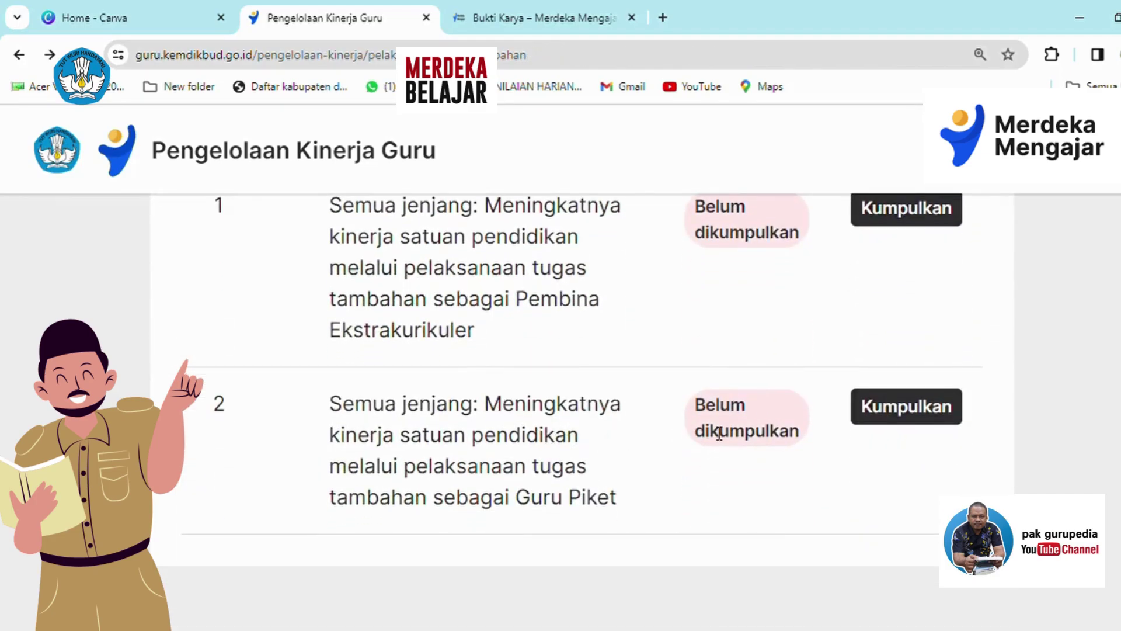
pyautogui.click(905, 425)
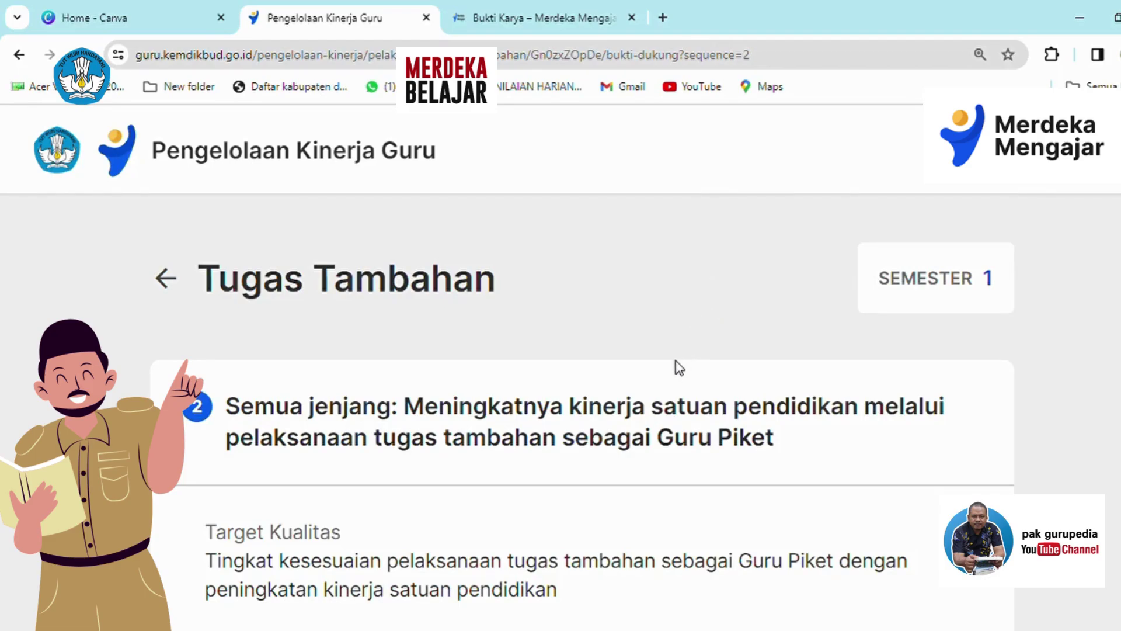
# Step: Examine the Guru Piket submission's Target Kualitas and its requirement for a Laporan accompanied by a Surat Keputusan/Surat Tugas
pyautogui.scroll(-6, 675, 368)
pyautogui.scroll(1, 677, 366)
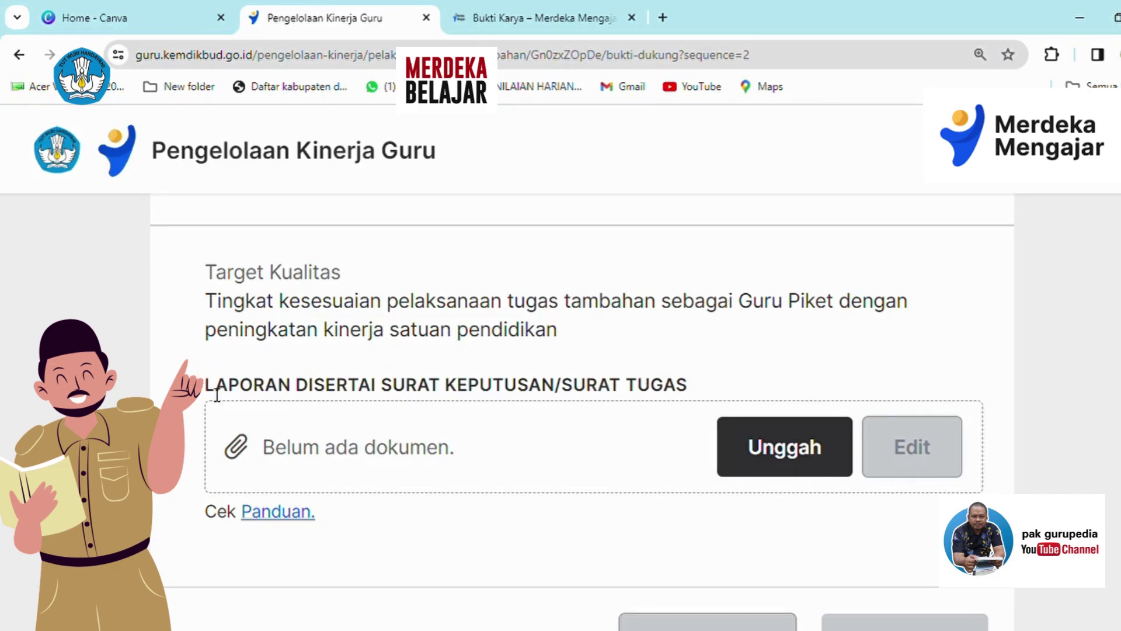
pyautogui.moveTo(204, 390); pyautogui.dragTo(319, 399)
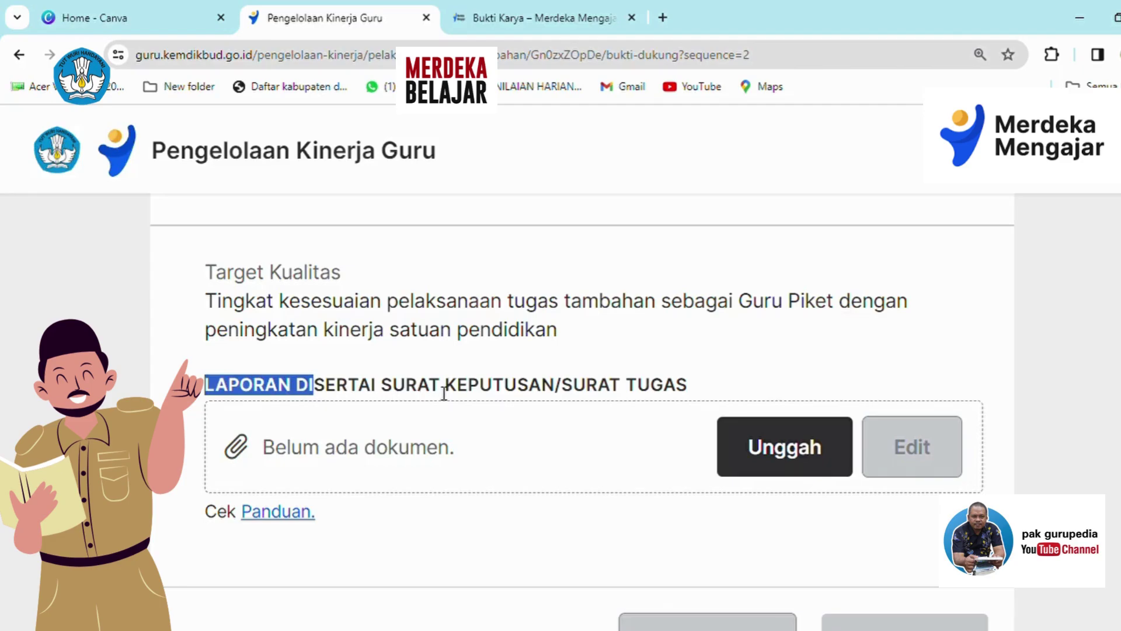
pyautogui.moveTo(441, 388); pyautogui.dragTo(691, 390)
pyautogui.scroll(5, 584, 367)
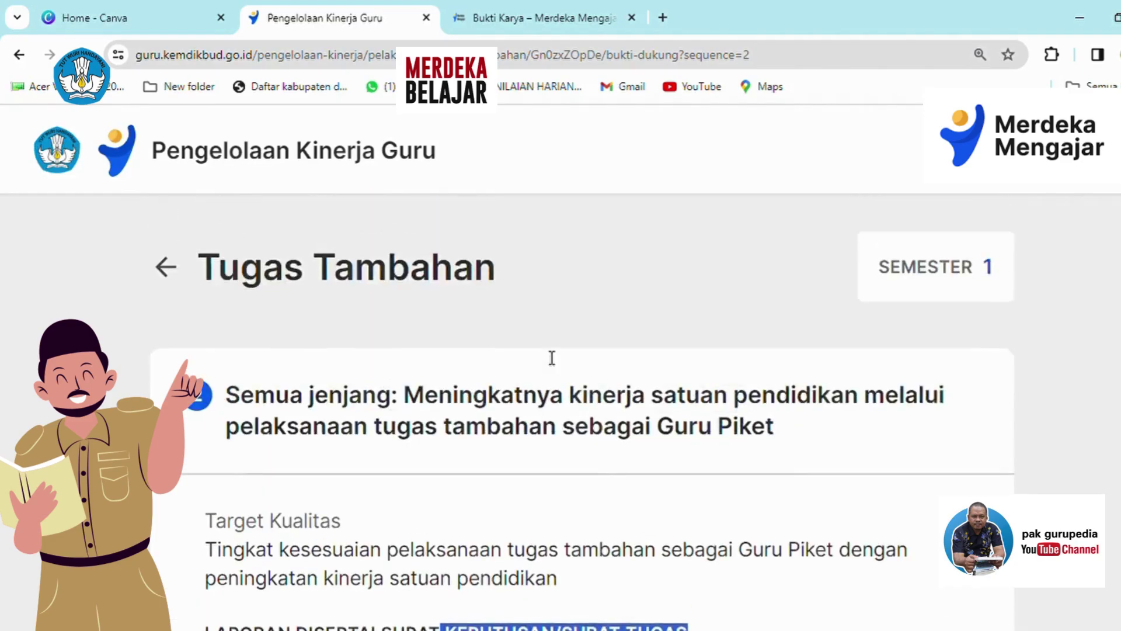
# Step: Return to the Pelaksanaan Kinerja overview and review its class observation, Kumpulkan dokumen, and Cek dokumen lainnya sections
pyautogui.click(167, 279)
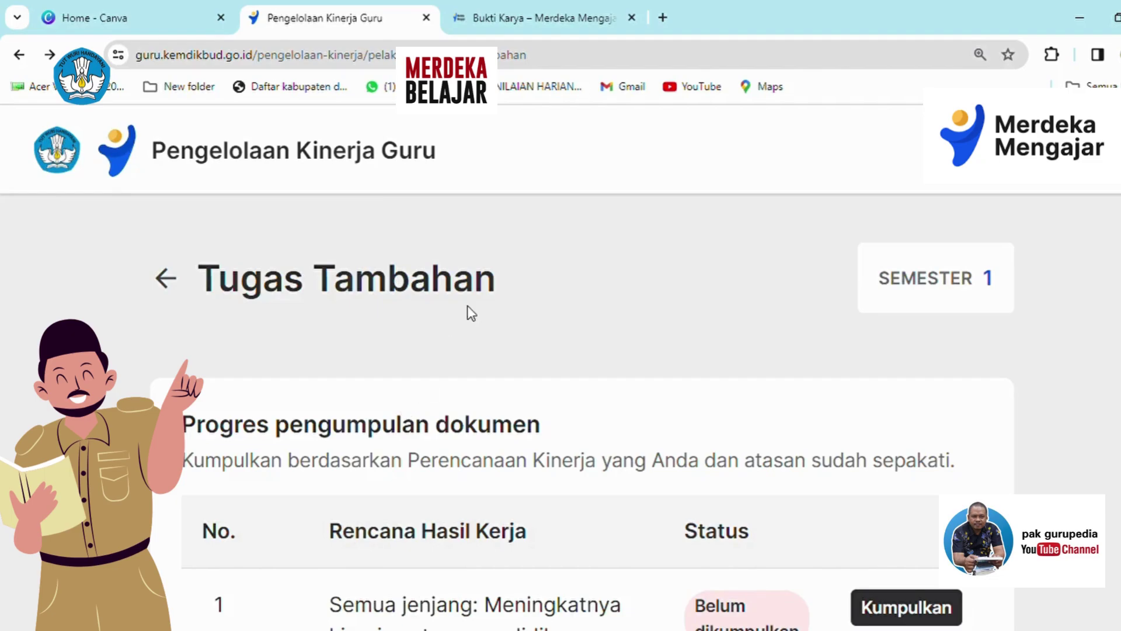
pyautogui.click(169, 278)
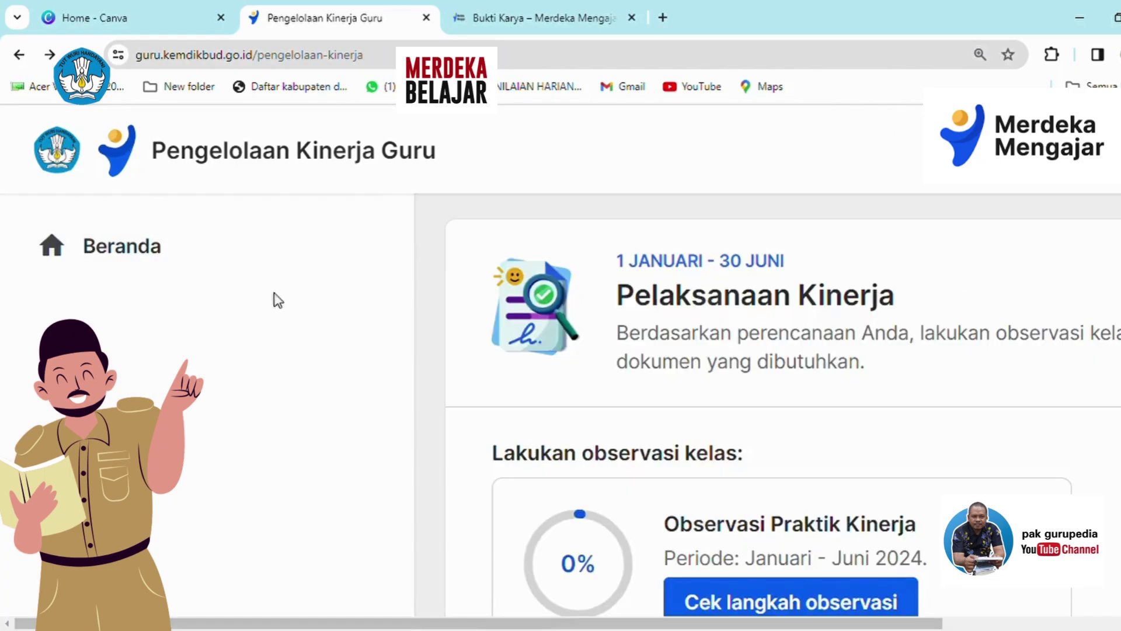
pyautogui.hotkey('ctrl', '+')
pyautogui.hscroll(2, 782, 602)
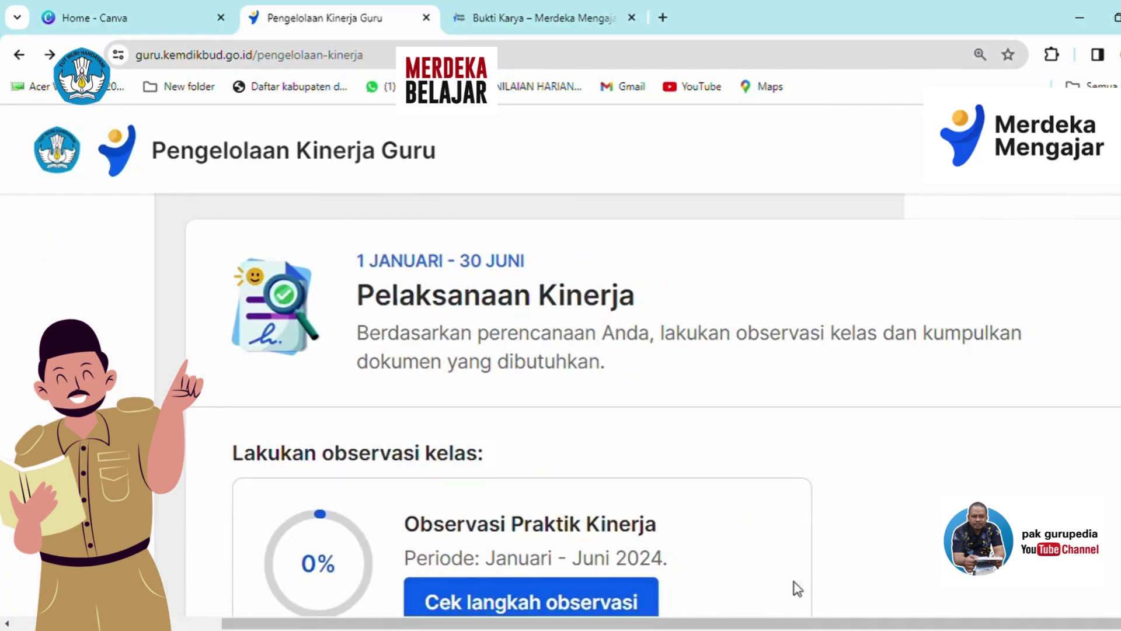
pyautogui.scroll(-3, 769, 538)
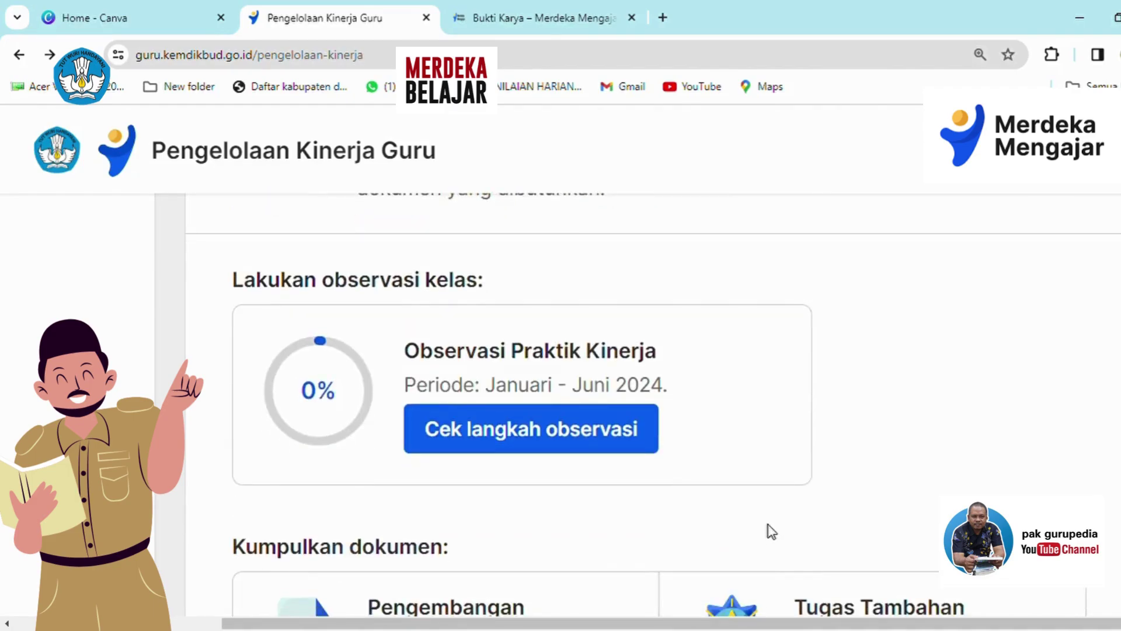
pyautogui.scroll(-1, 771, 533)
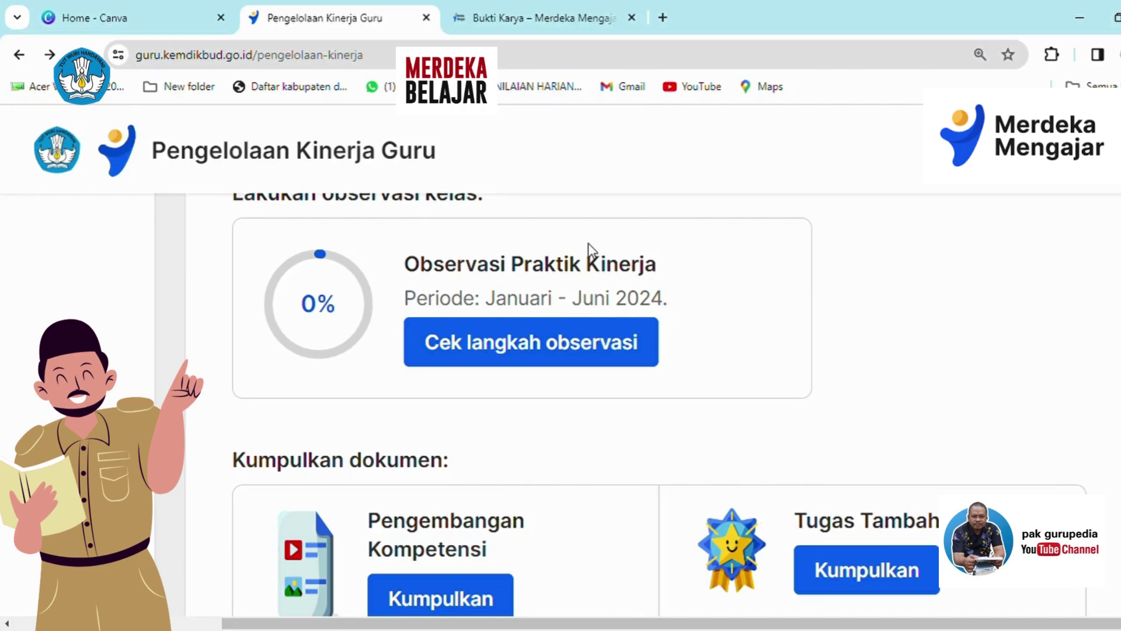
pyautogui.scroll(1, 591, 240)
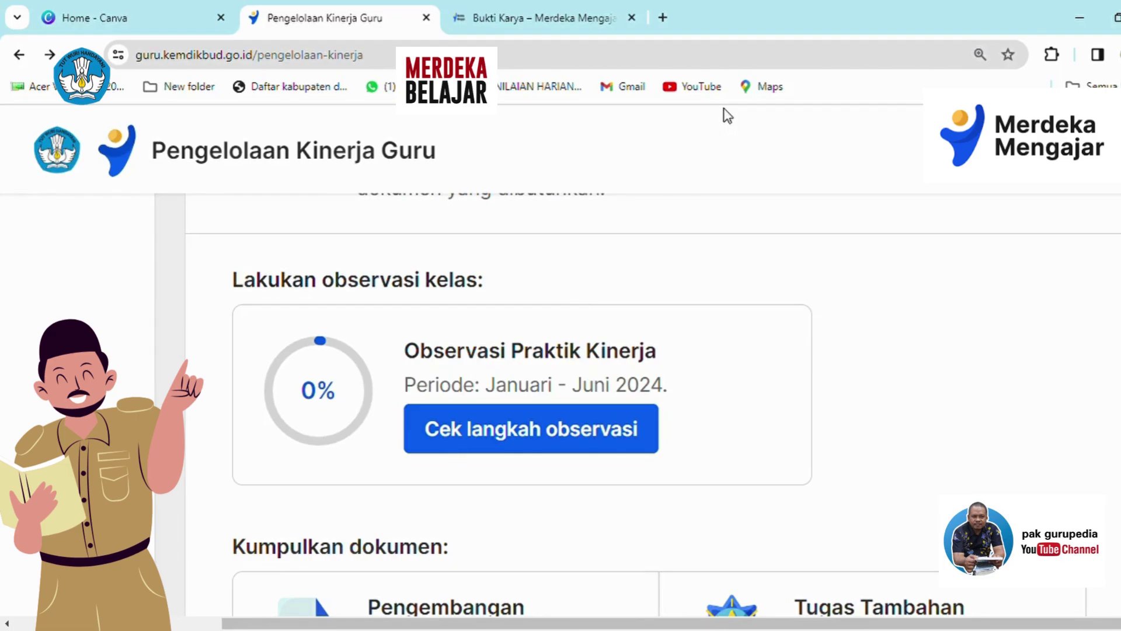
pyautogui.scroll(-5, 583, 315)
pyautogui.scroll(-3, 560, 303)
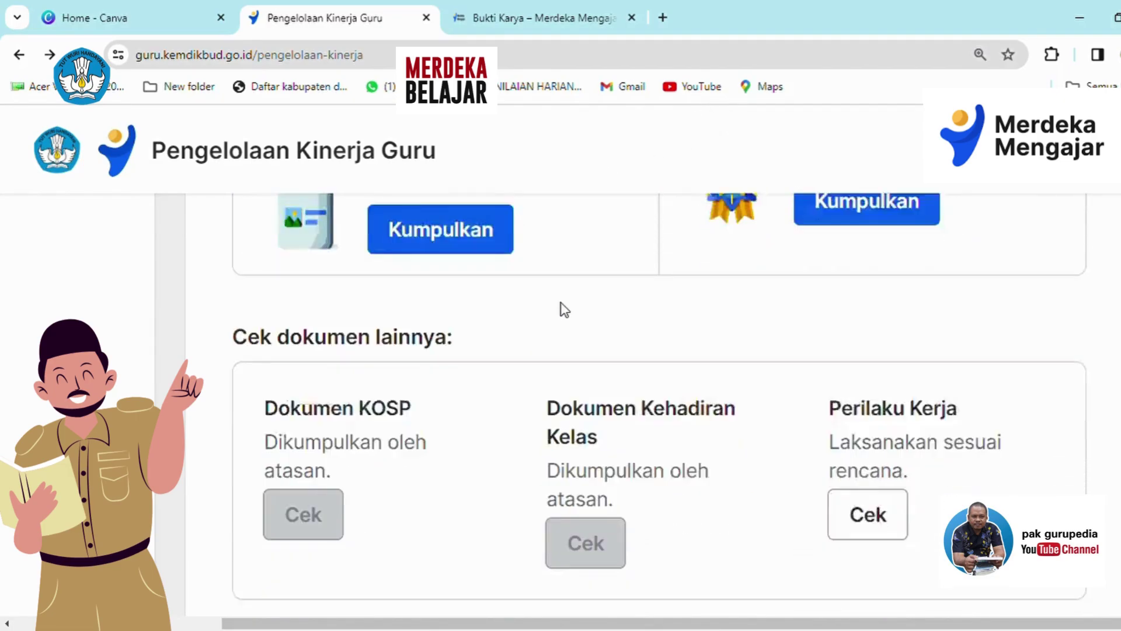